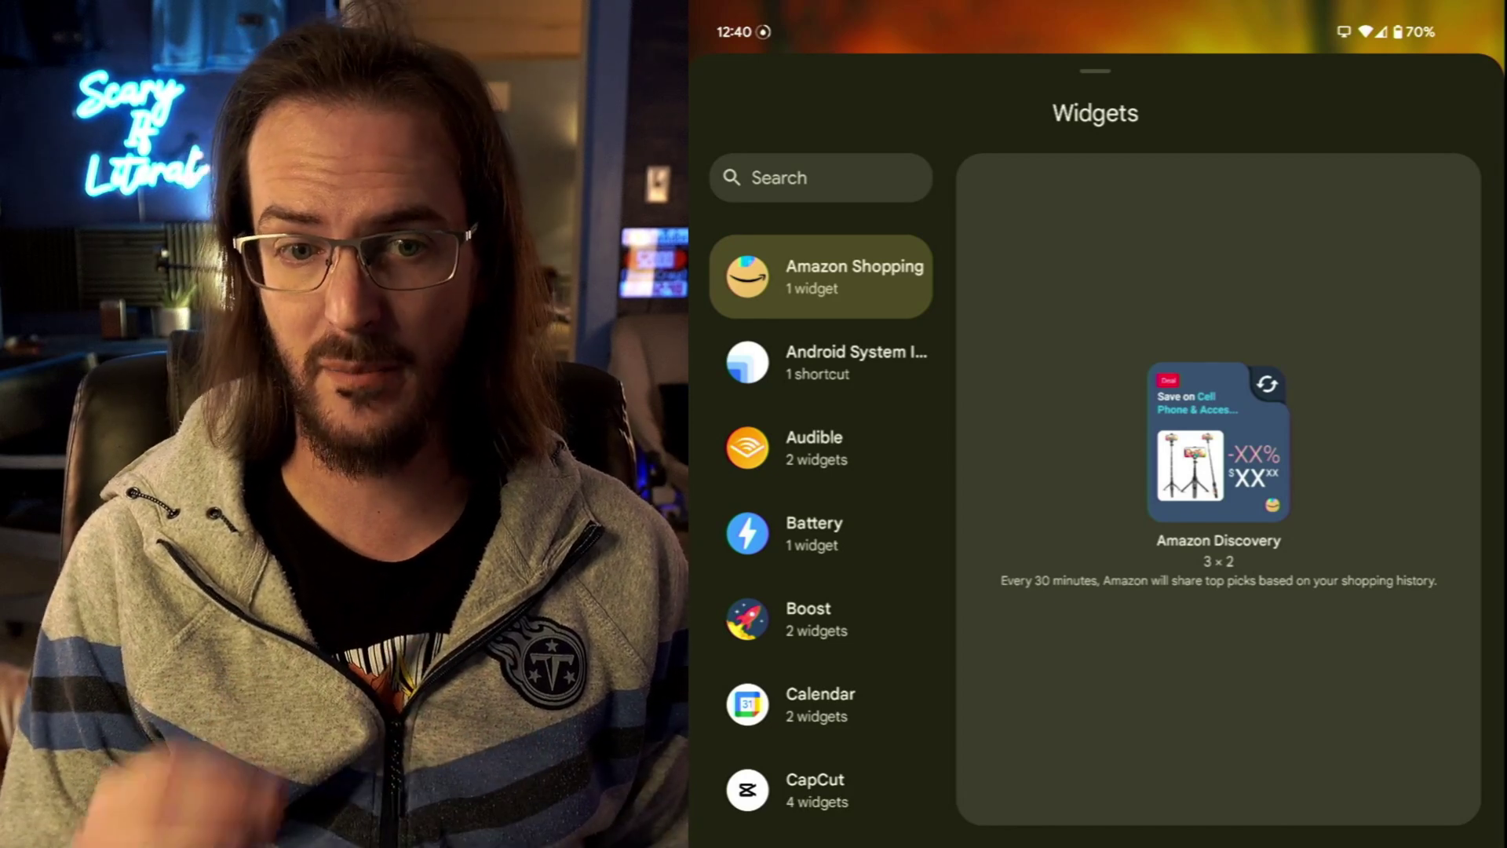
scroll(820, 530, "down", 15)
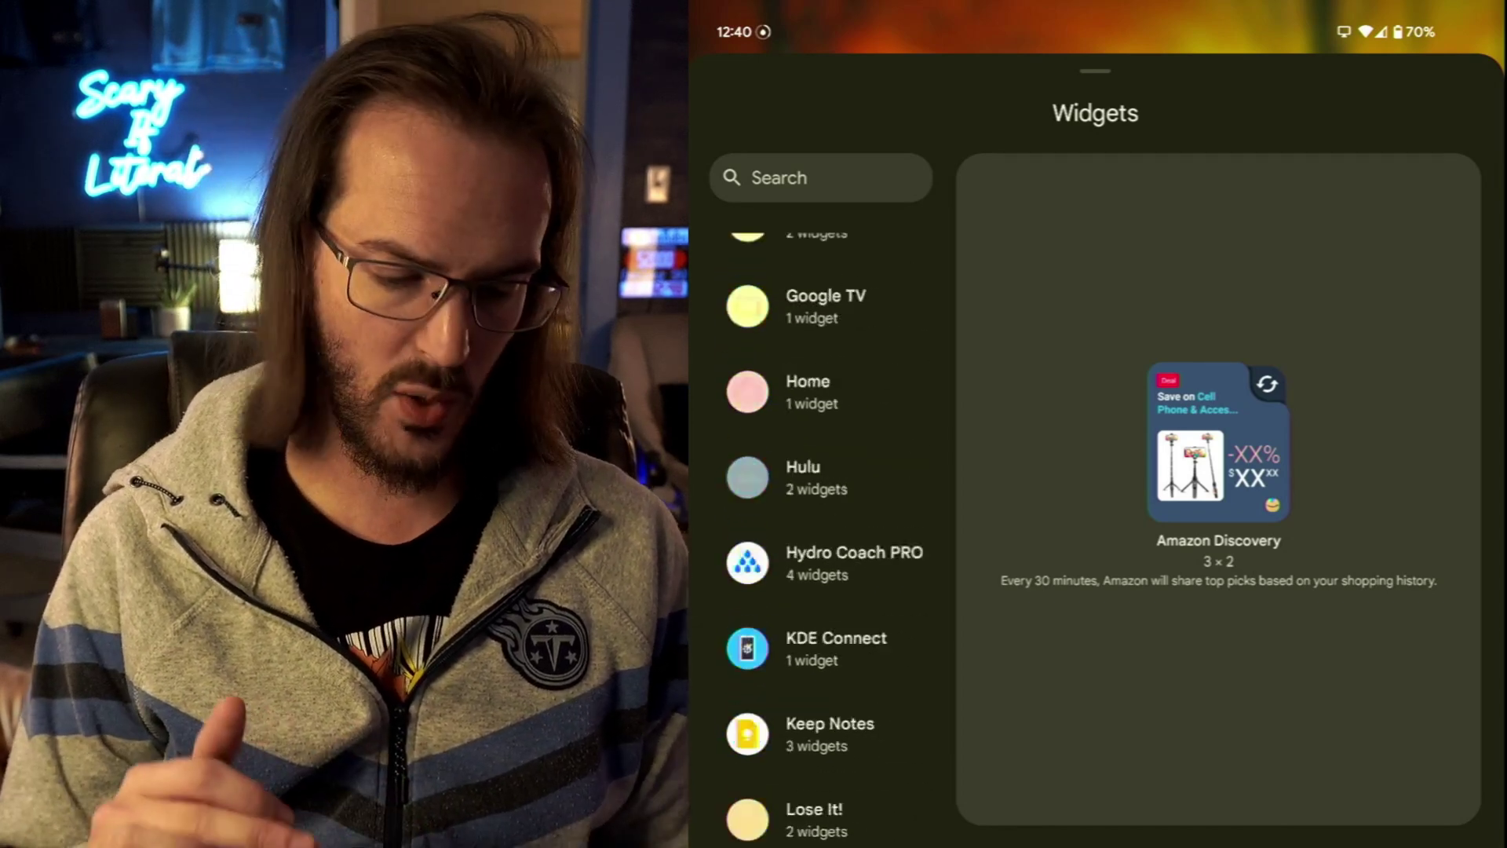
scroll(821, 531, "up", 3)
scroll(821, 530, "up", 2)
scroll(820, 529, "up", 3)
scroll(821, 531, "up", 1)
scroll(821, 530, "down", 4)
scroll(821, 531, "down", 1)
scroll(821, 529, "down", 2)
scroll(821, 529, "down", 2)
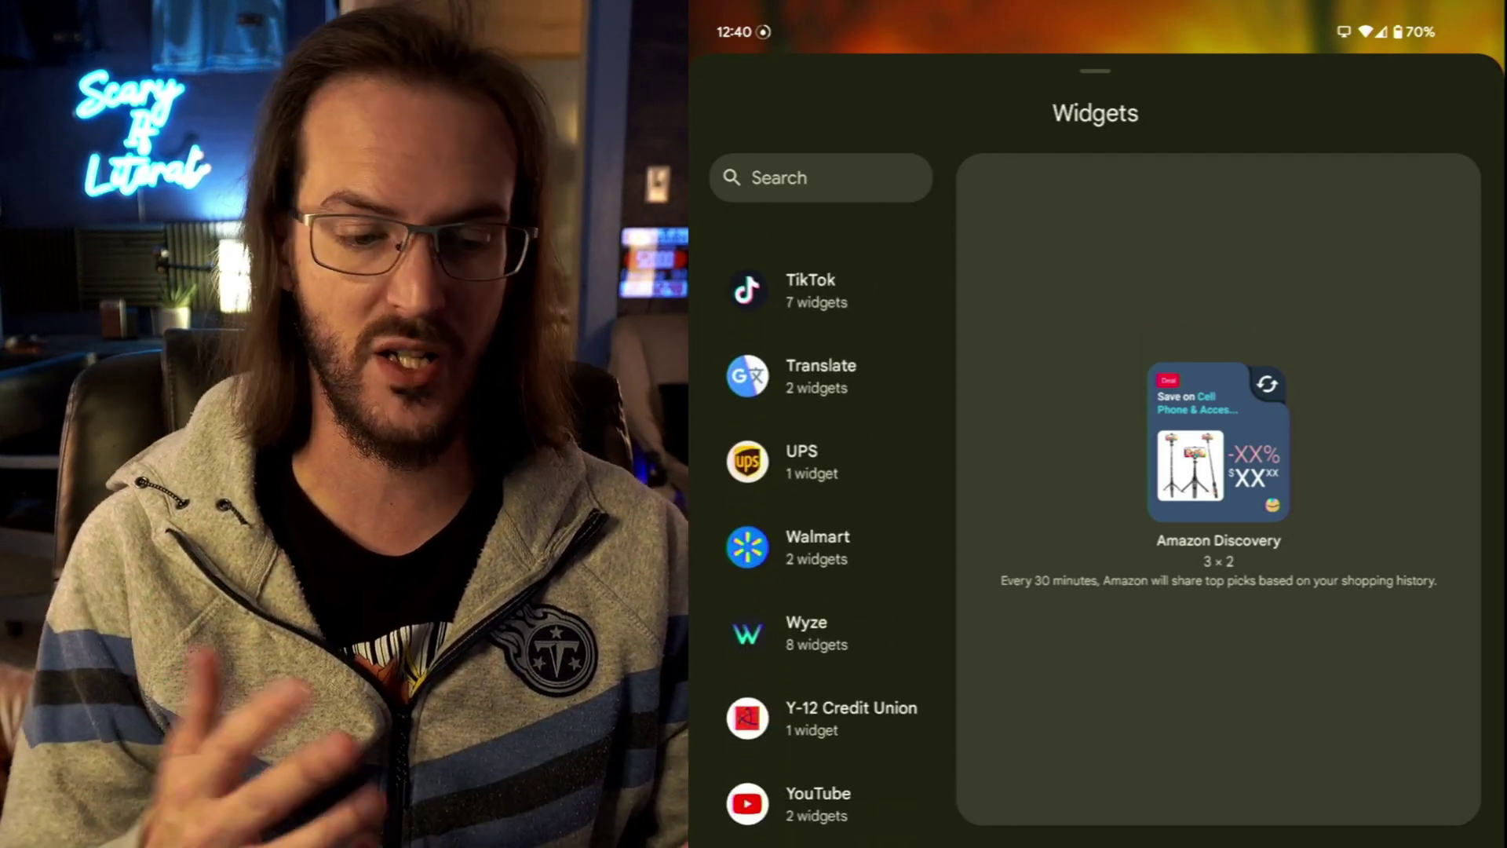
scroll(821, 530, "up", 3)
scroll(820, 530, "up", 4)
scroll(820, 531, "up", 1)
scroll(821, 531, "up", 1)
Step: Switch on 'Swipe up to start search' and swipe up to test the app drawer
left_click(821, 468)
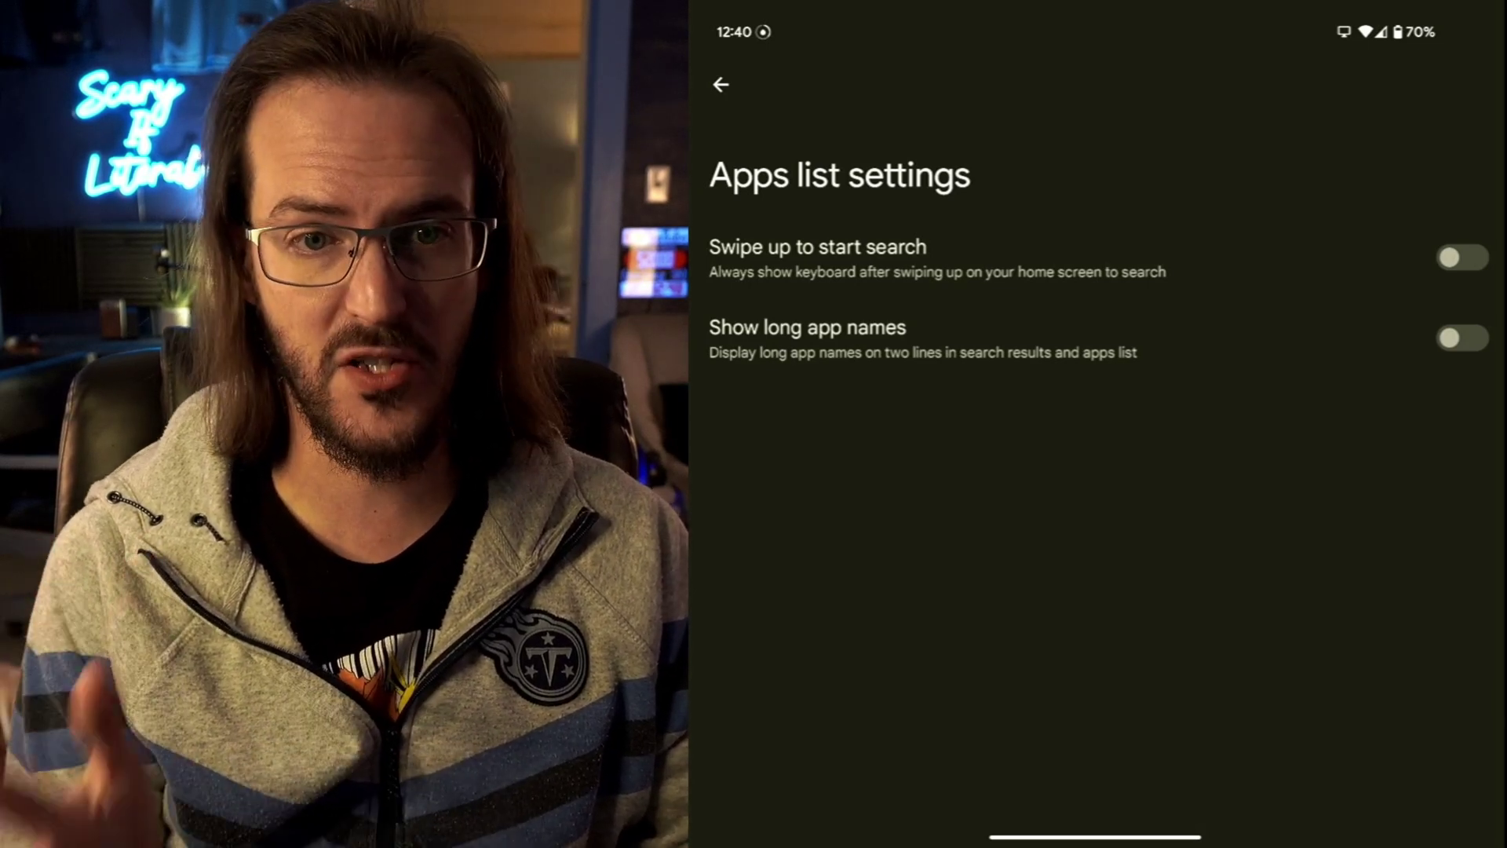
left_click(1460, 257)
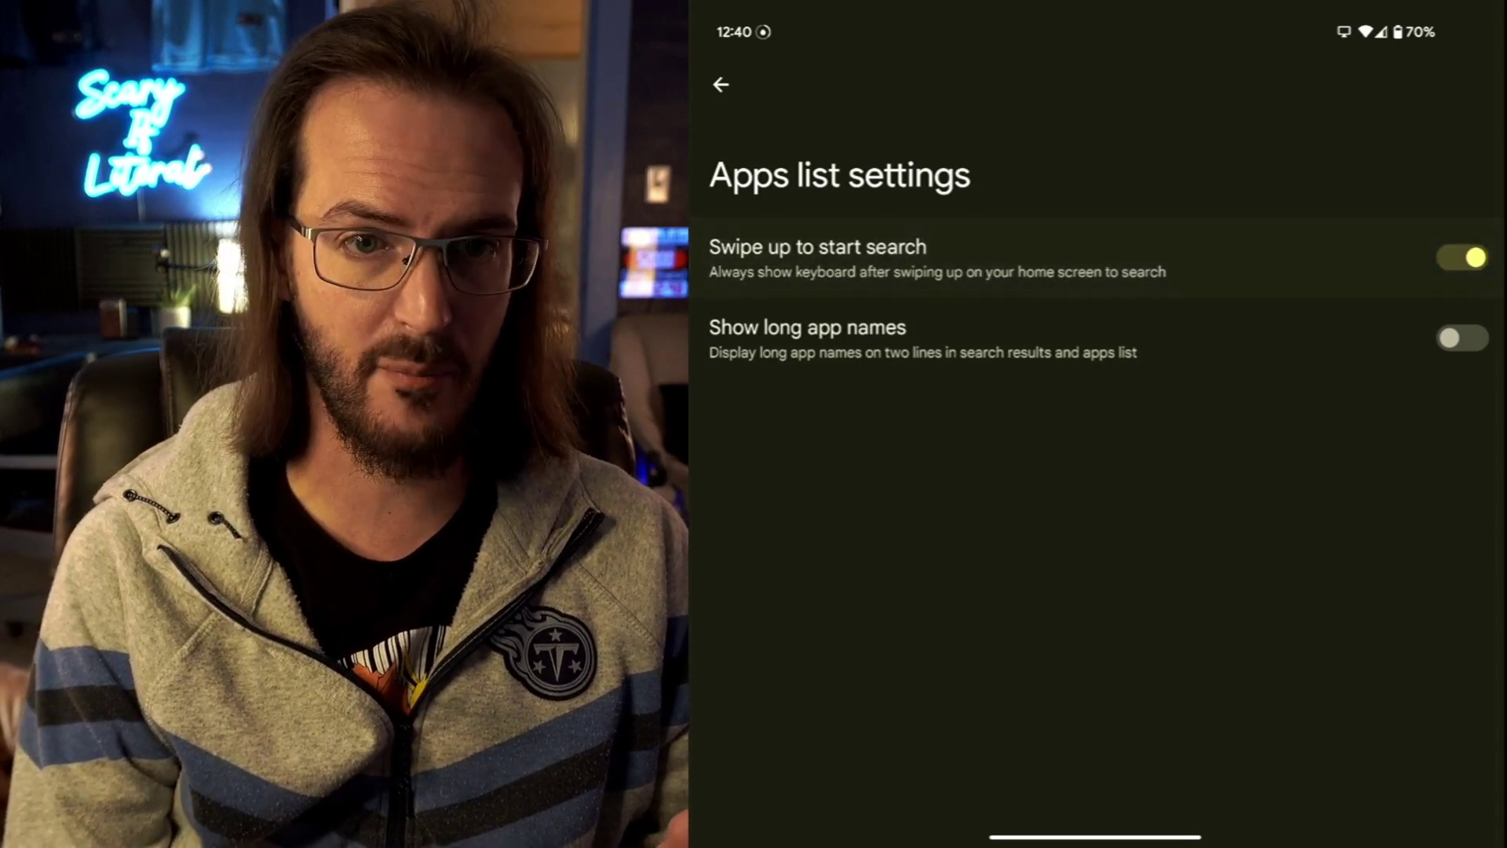
left_click_drag(1095, 839, 1095, 531)
left_click_drag(1095, 648, 1095, 295)
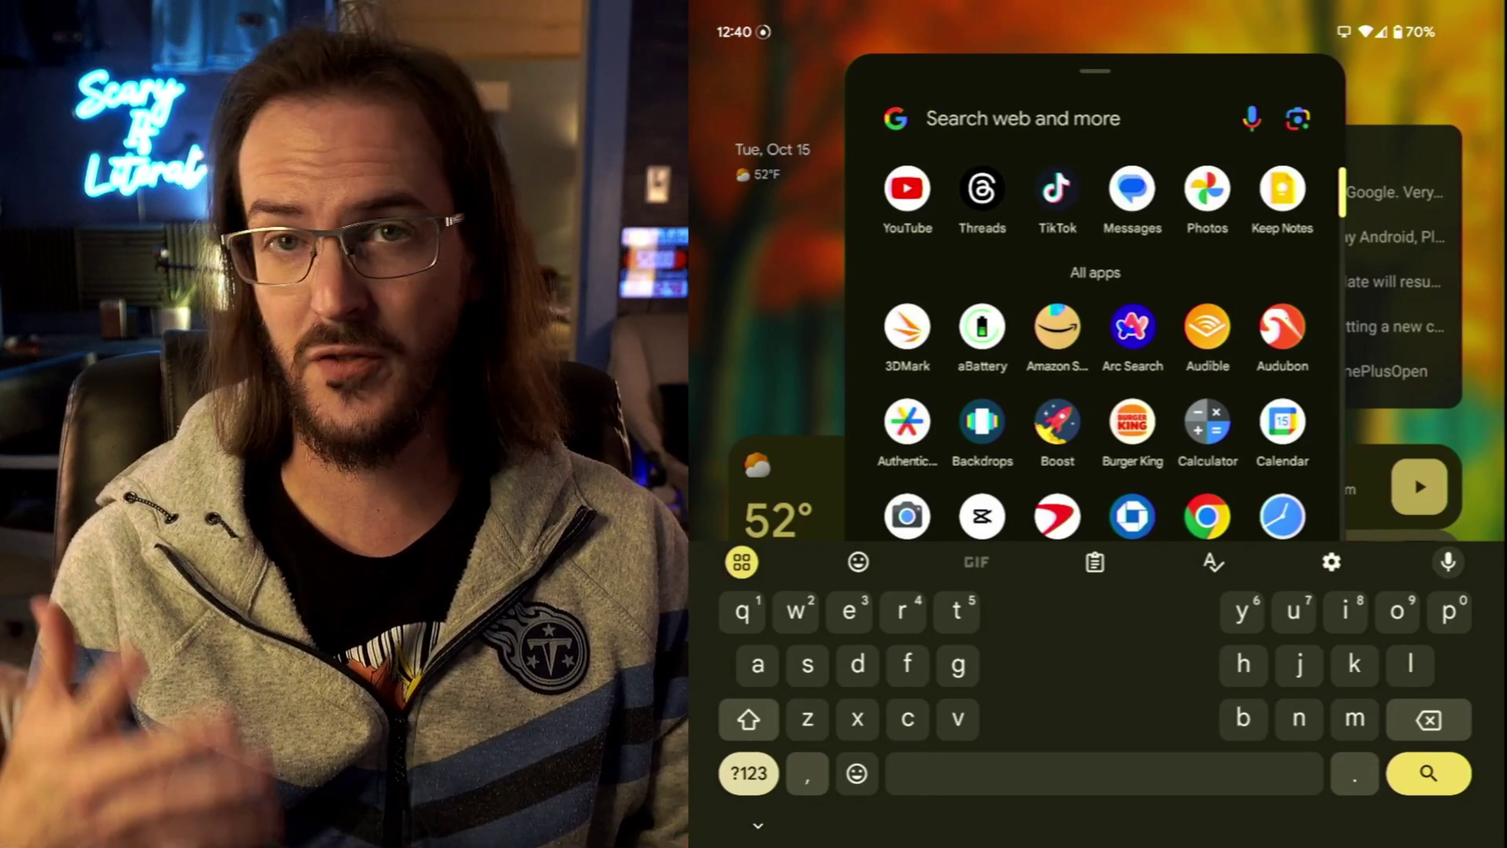
scroll(1094, 353, "down", 5)
scroll(1095, 354, "down", 5)
scroll(1096, 353, "down", 5)
scroll(1095, 353, "up", 15)
Step: Close the drawer and turn 'Swipe up to start search' off in Apps list settings
key("Escape")
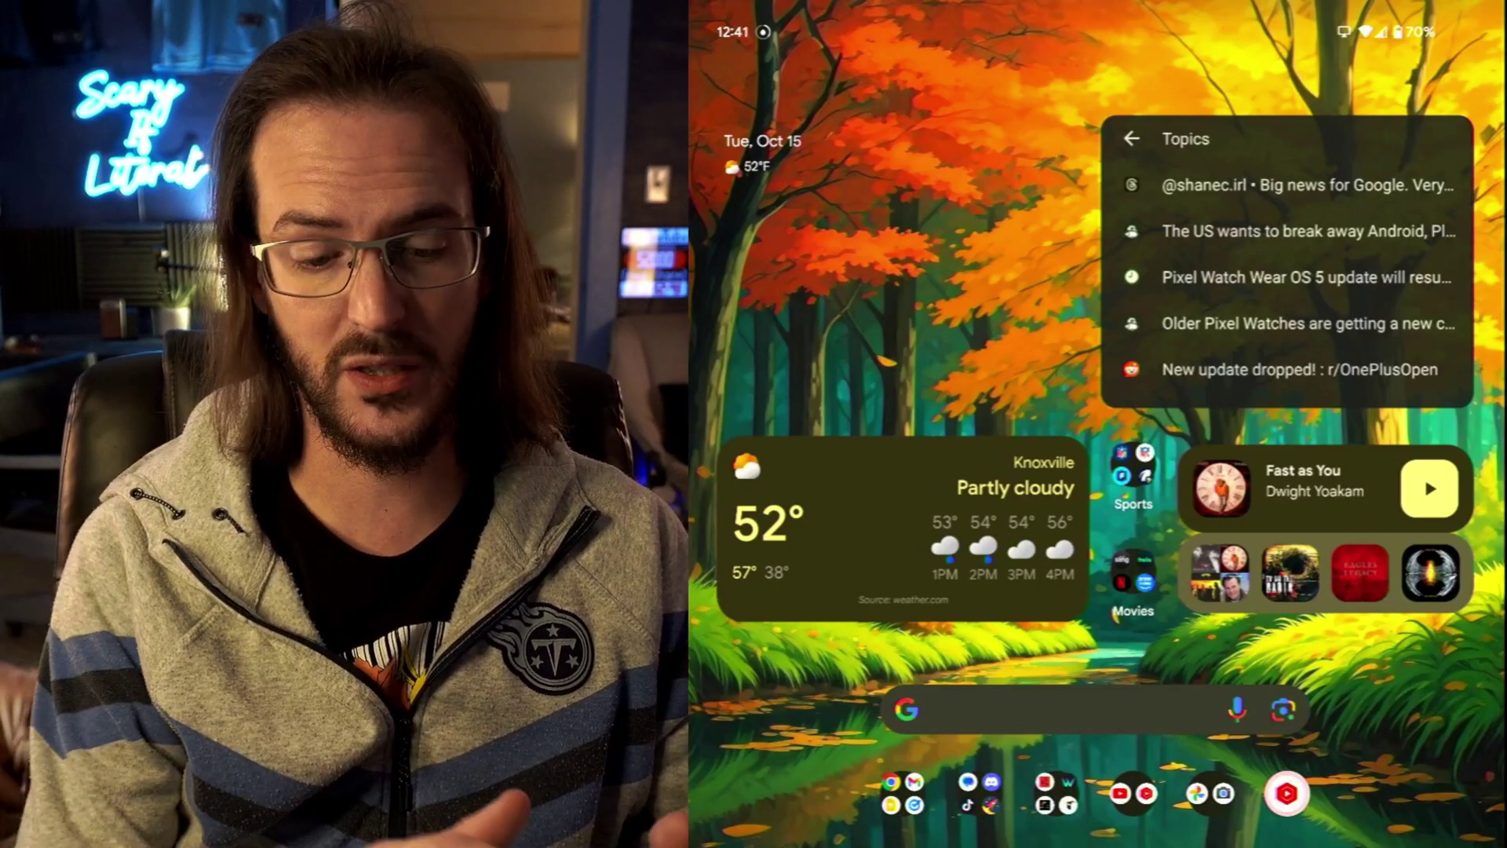
left_click(1101, 406)
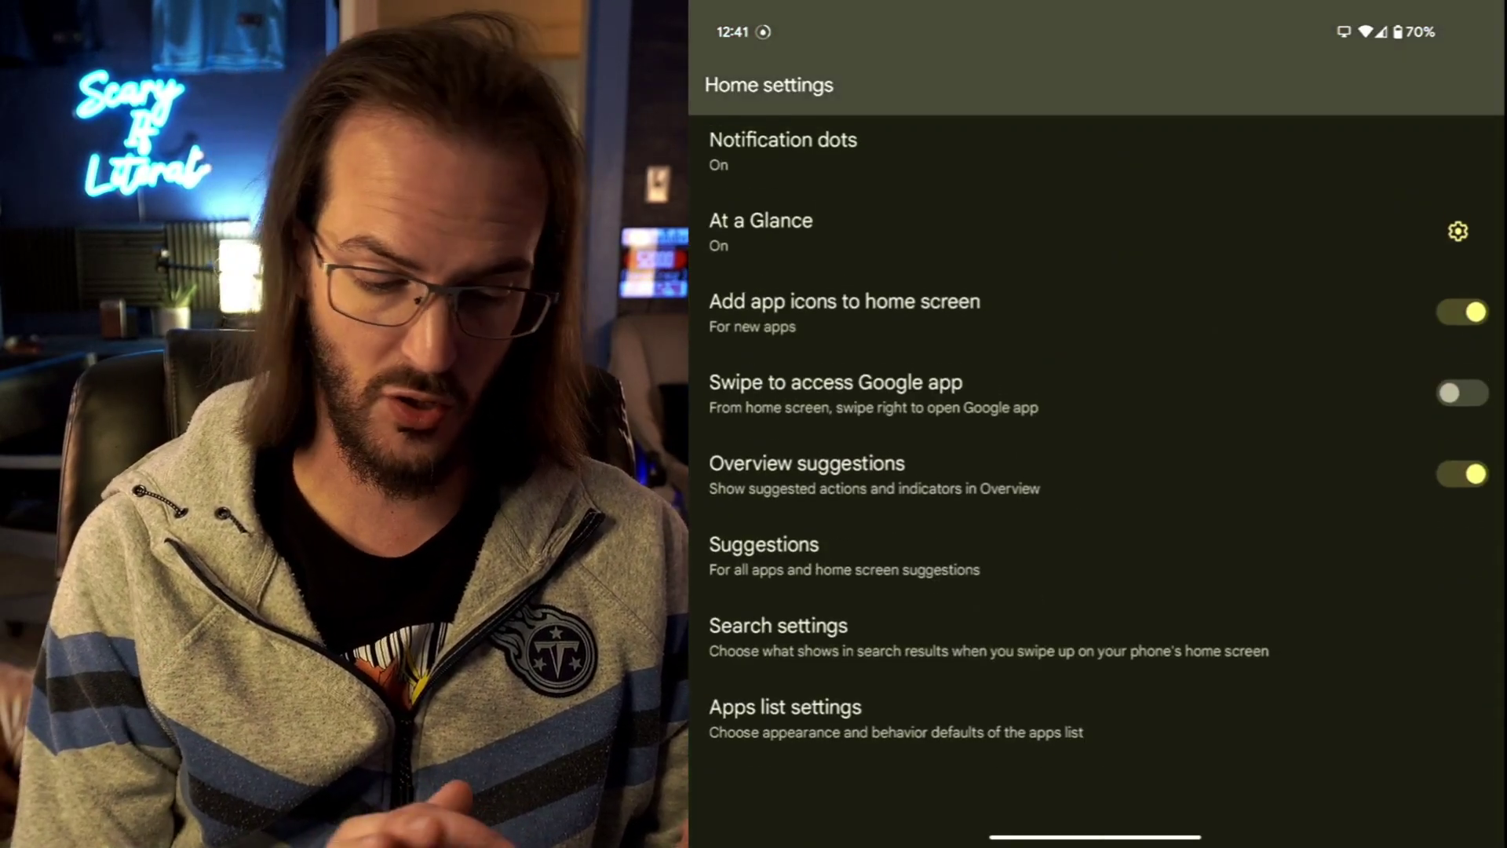
left_click(825, 719)
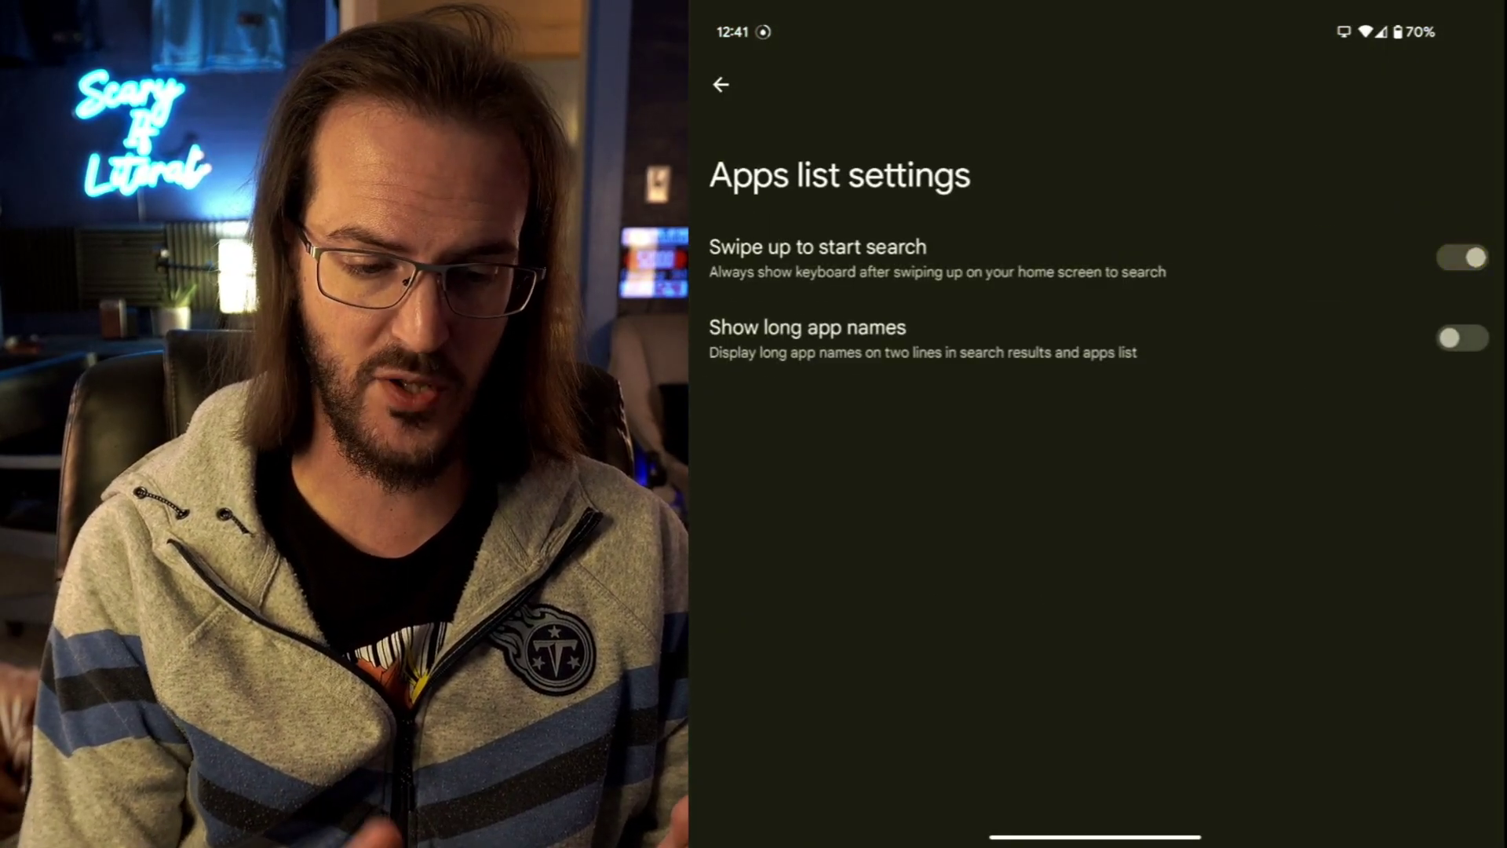
left_click(1461, 258)
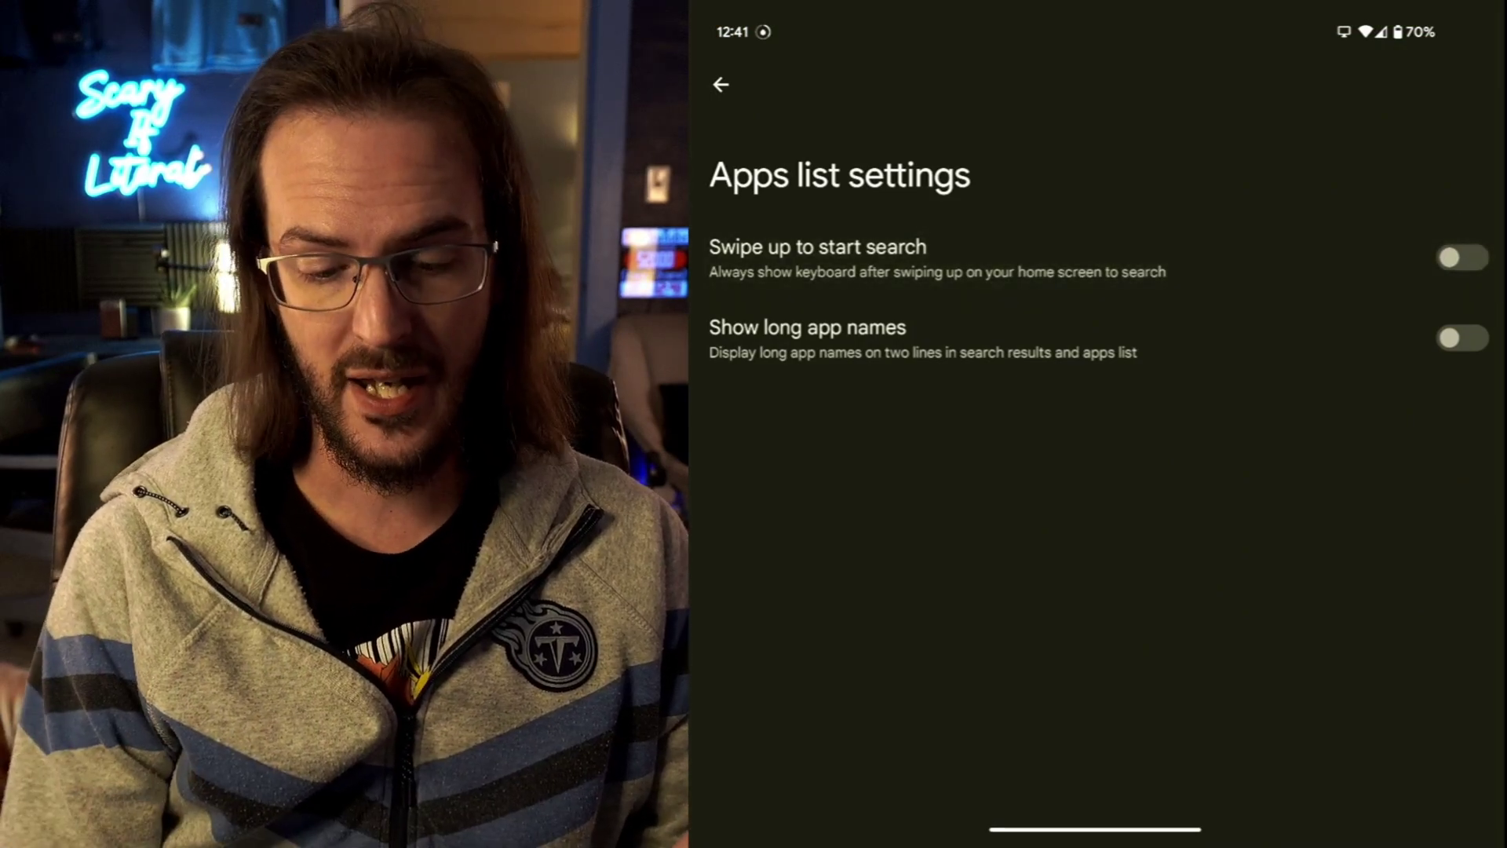
Step: Open the app drawer, then view and dismiss Walmart's app shortcuts
left_click_drag(1096, 812, 1094, 472)
left_click_drag(1095, 707, 1095, 235)
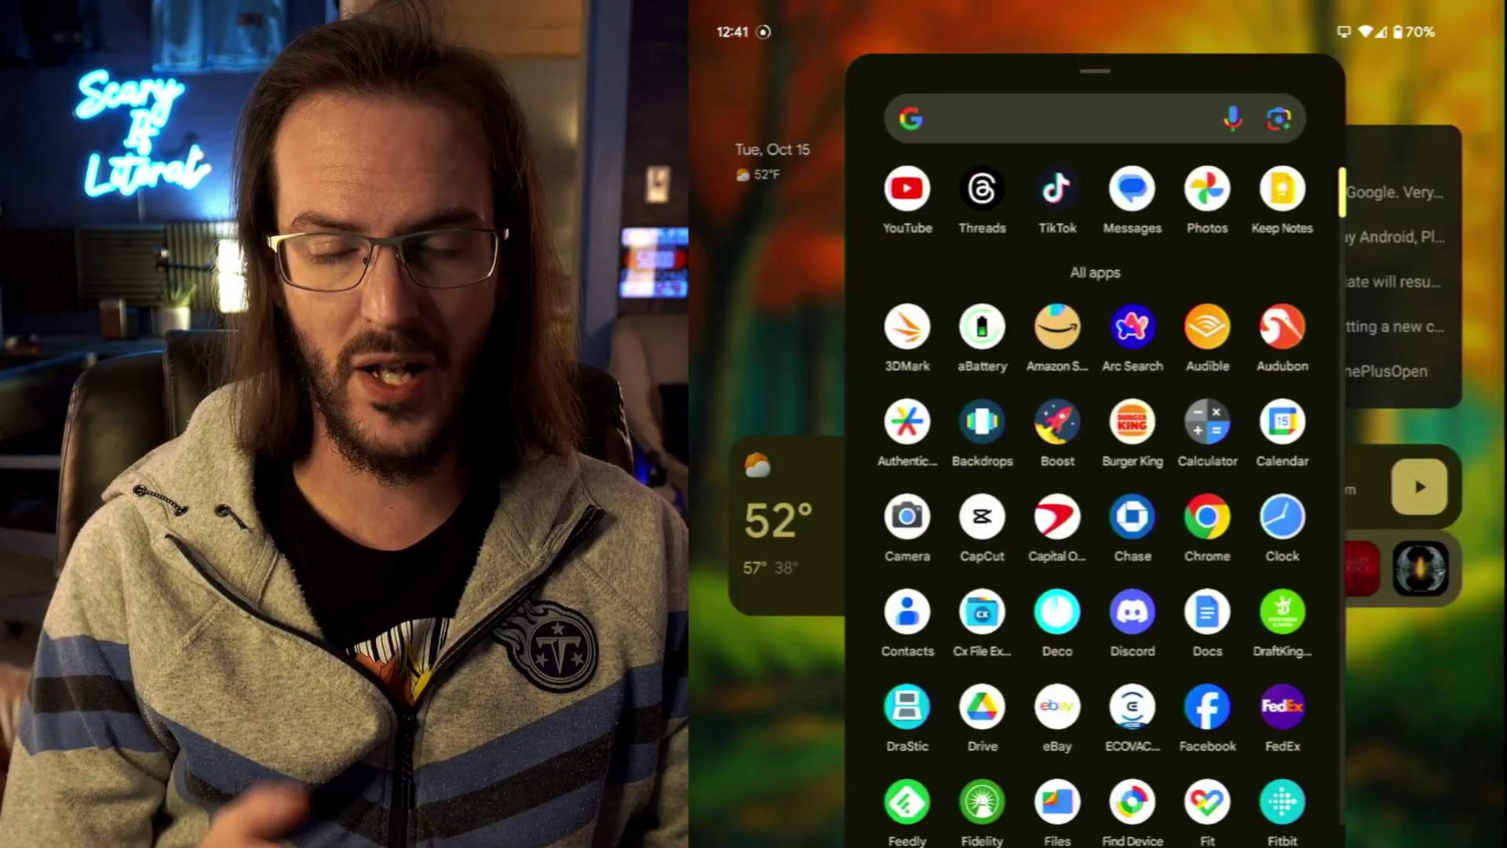
left_click_drag(1095, 589, 1095, 436)
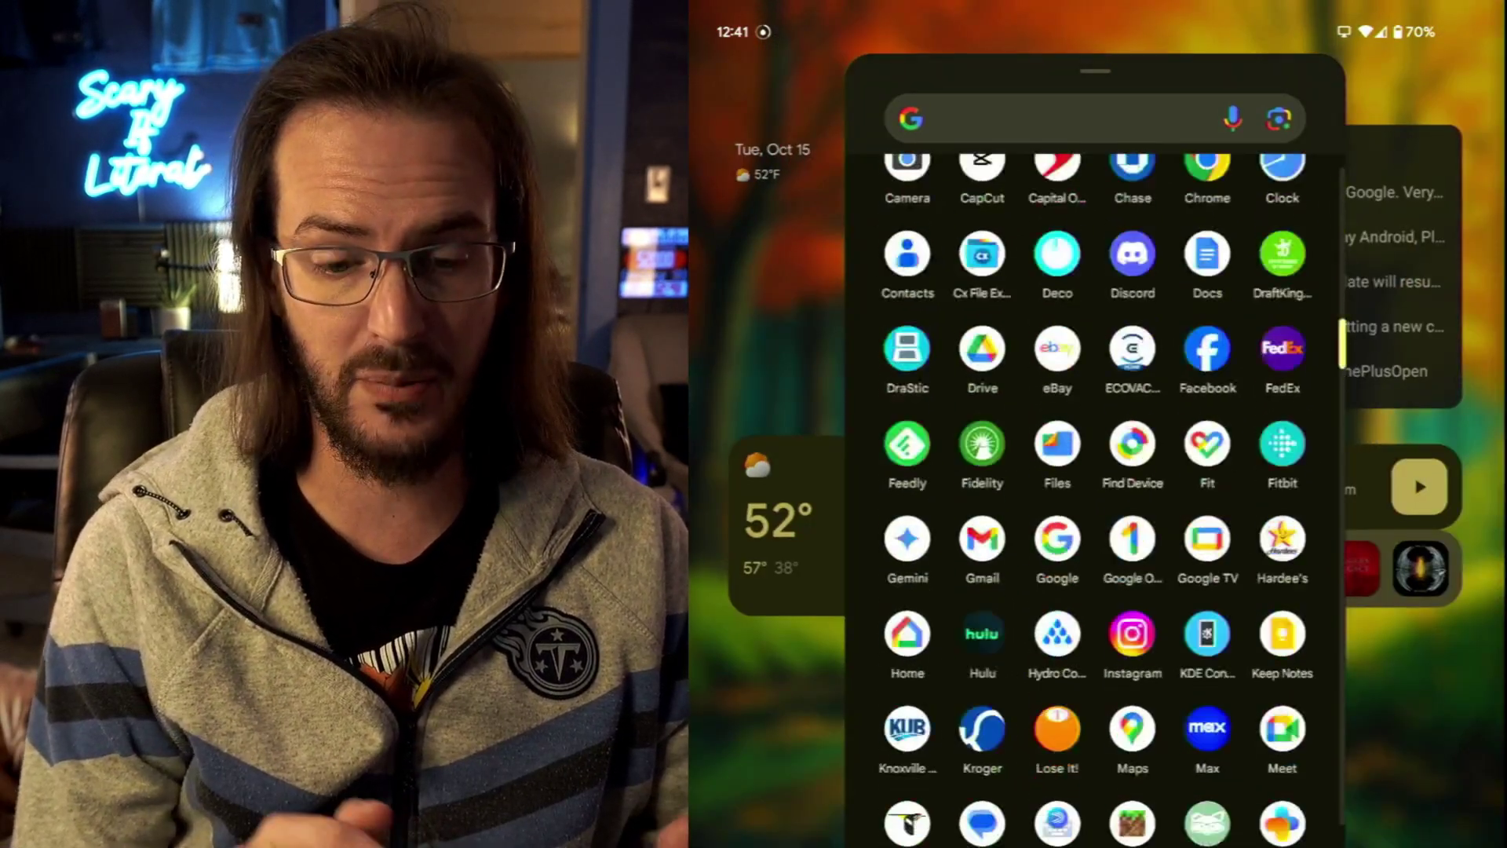
left_click_drag(1094, 353, 1095, 766)
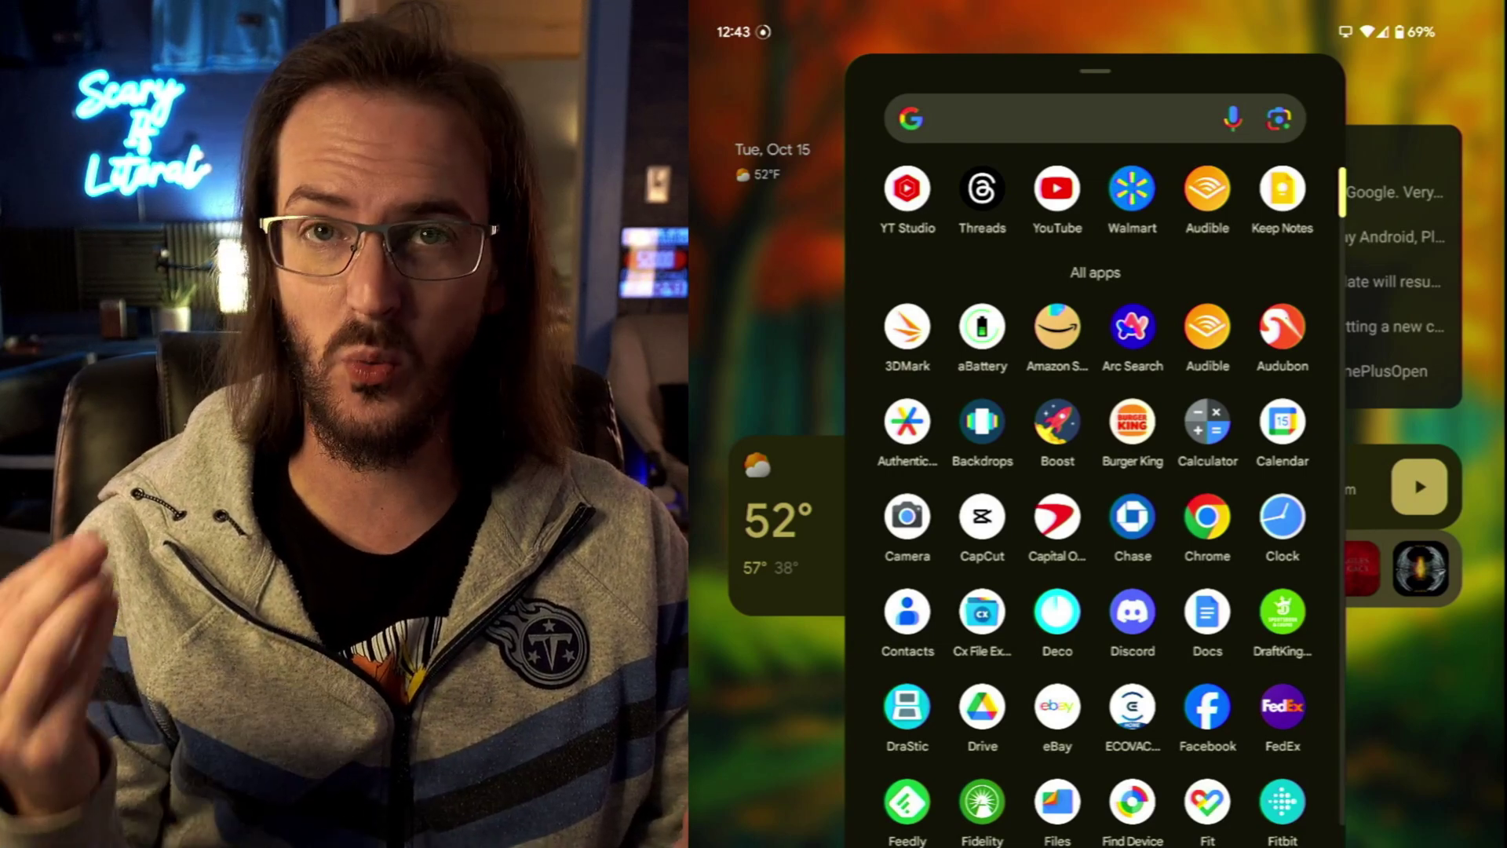
left_click(1132, 189)
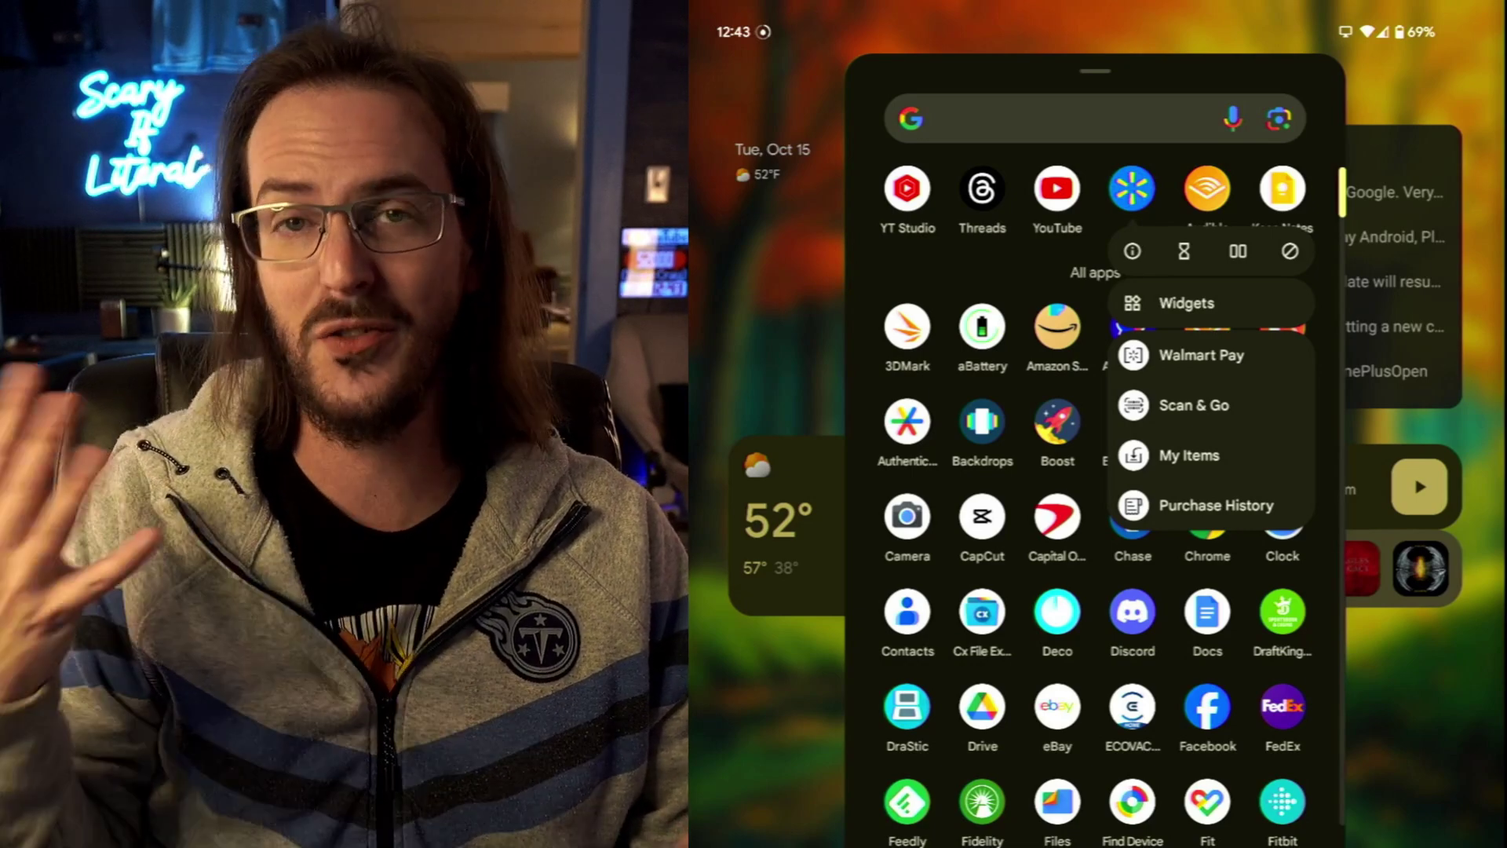
key("Escape")
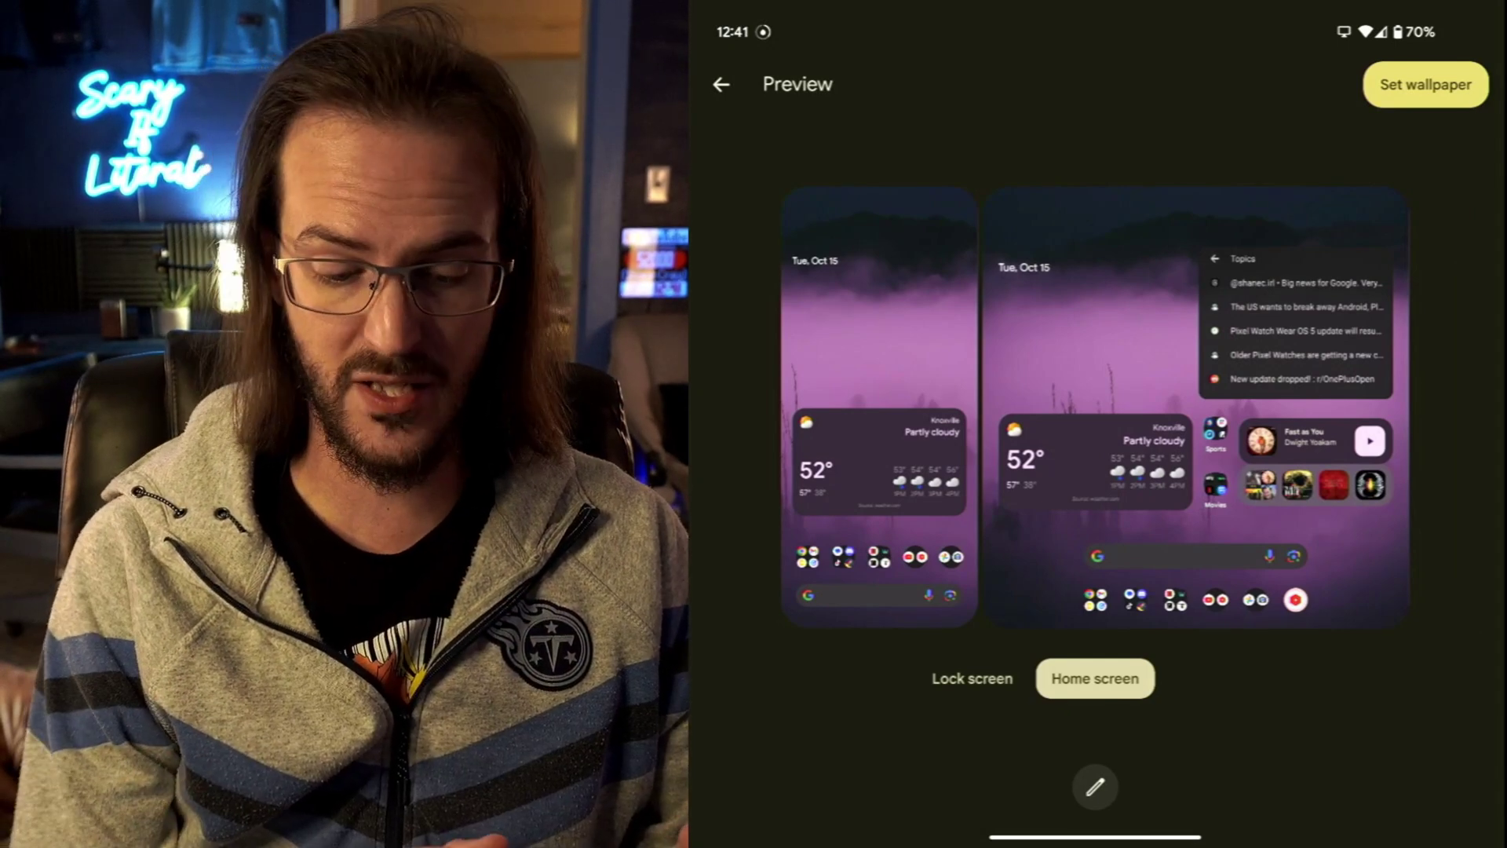
Step: Preview the purple misty wallpaper on lock and home screens, then select both as targets
left_click(971, 679)
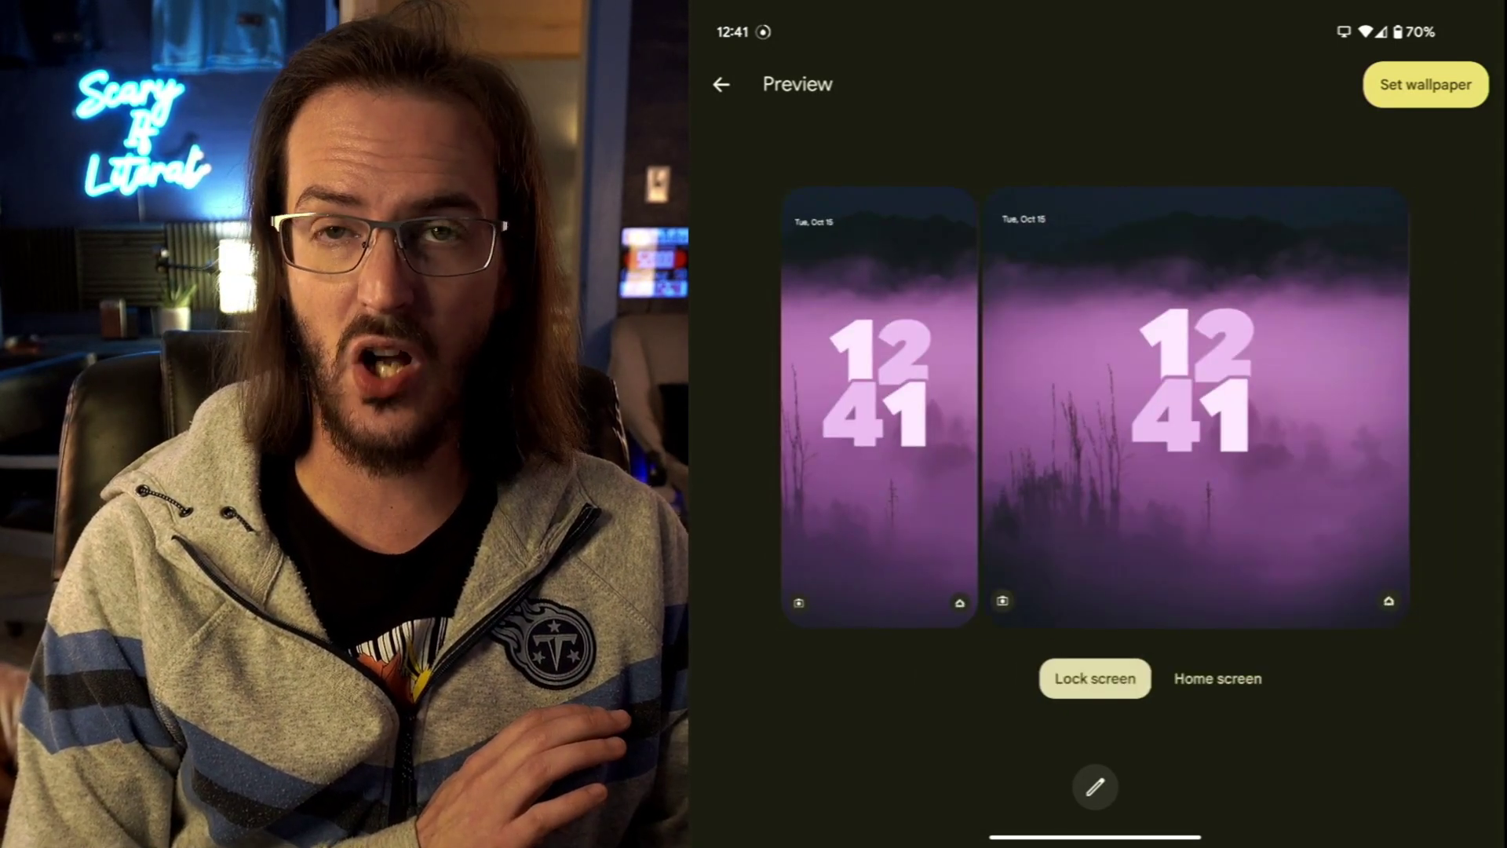
left_click(1218, 679)
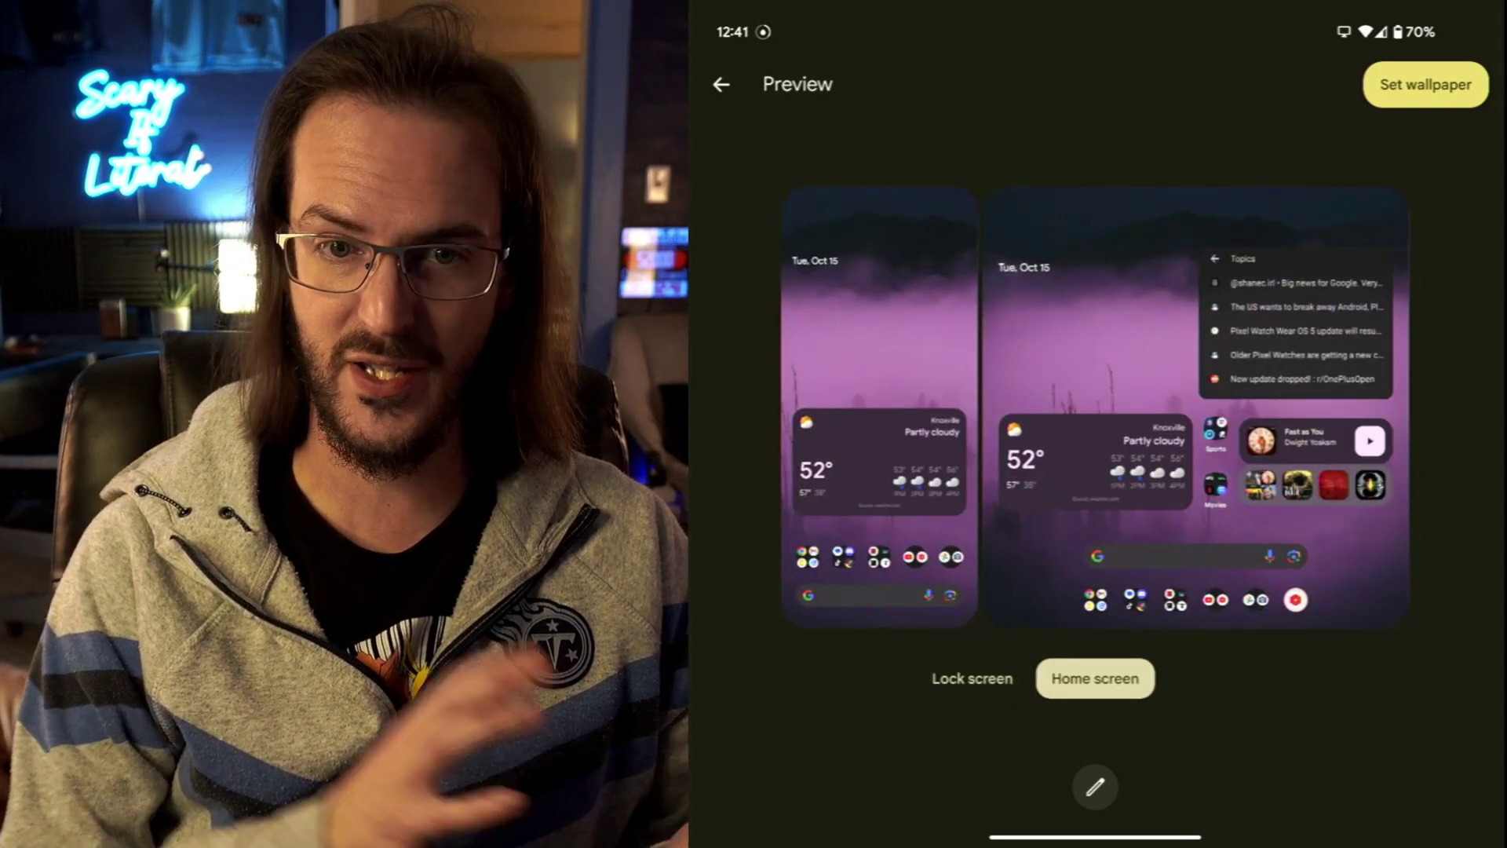
left_click(1425, 83)
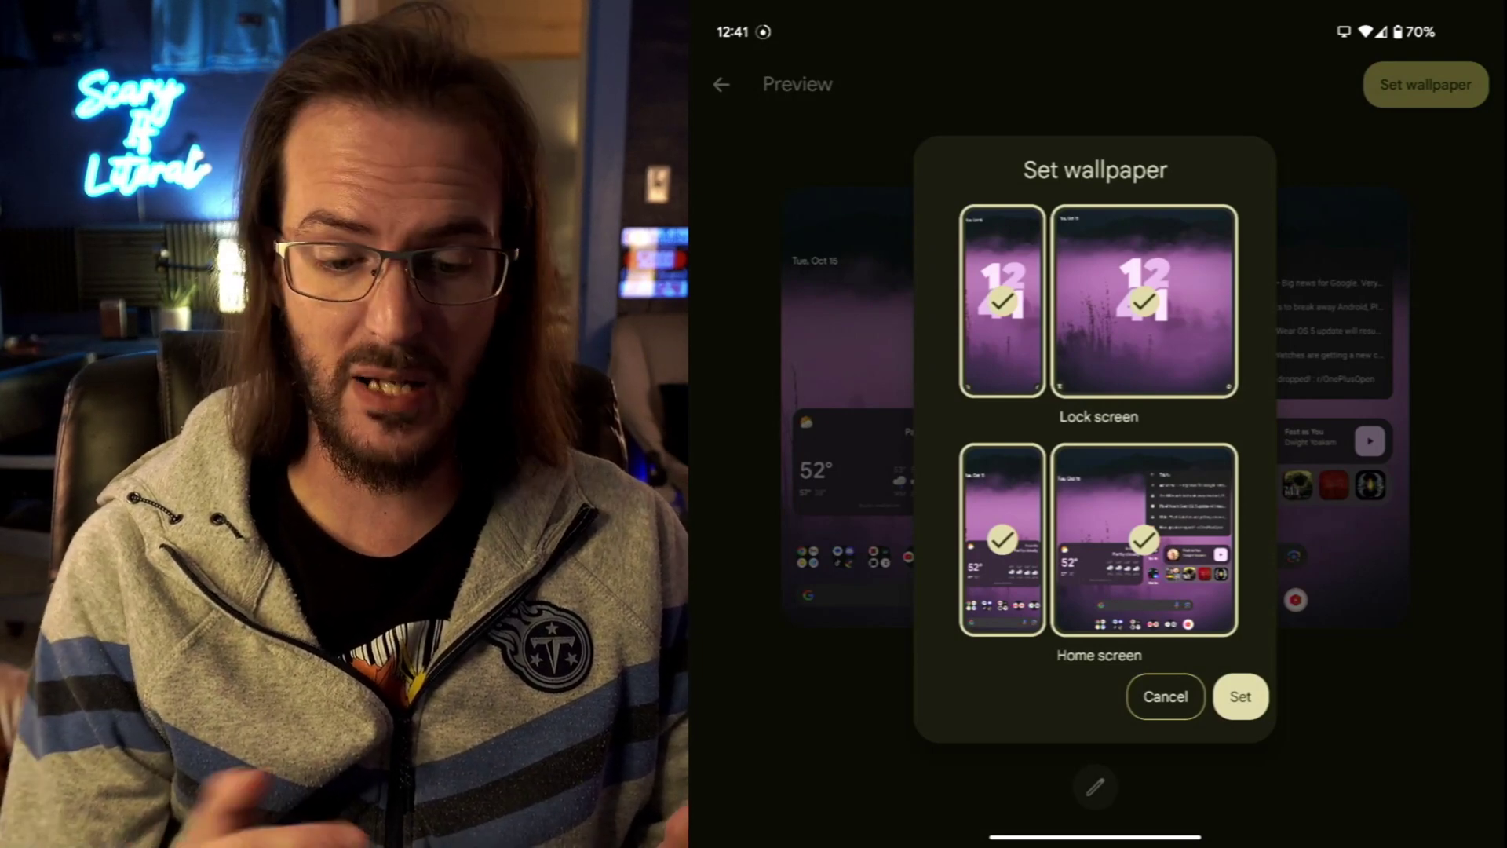
left_click(1098, 300)
left_click(1099, 300)
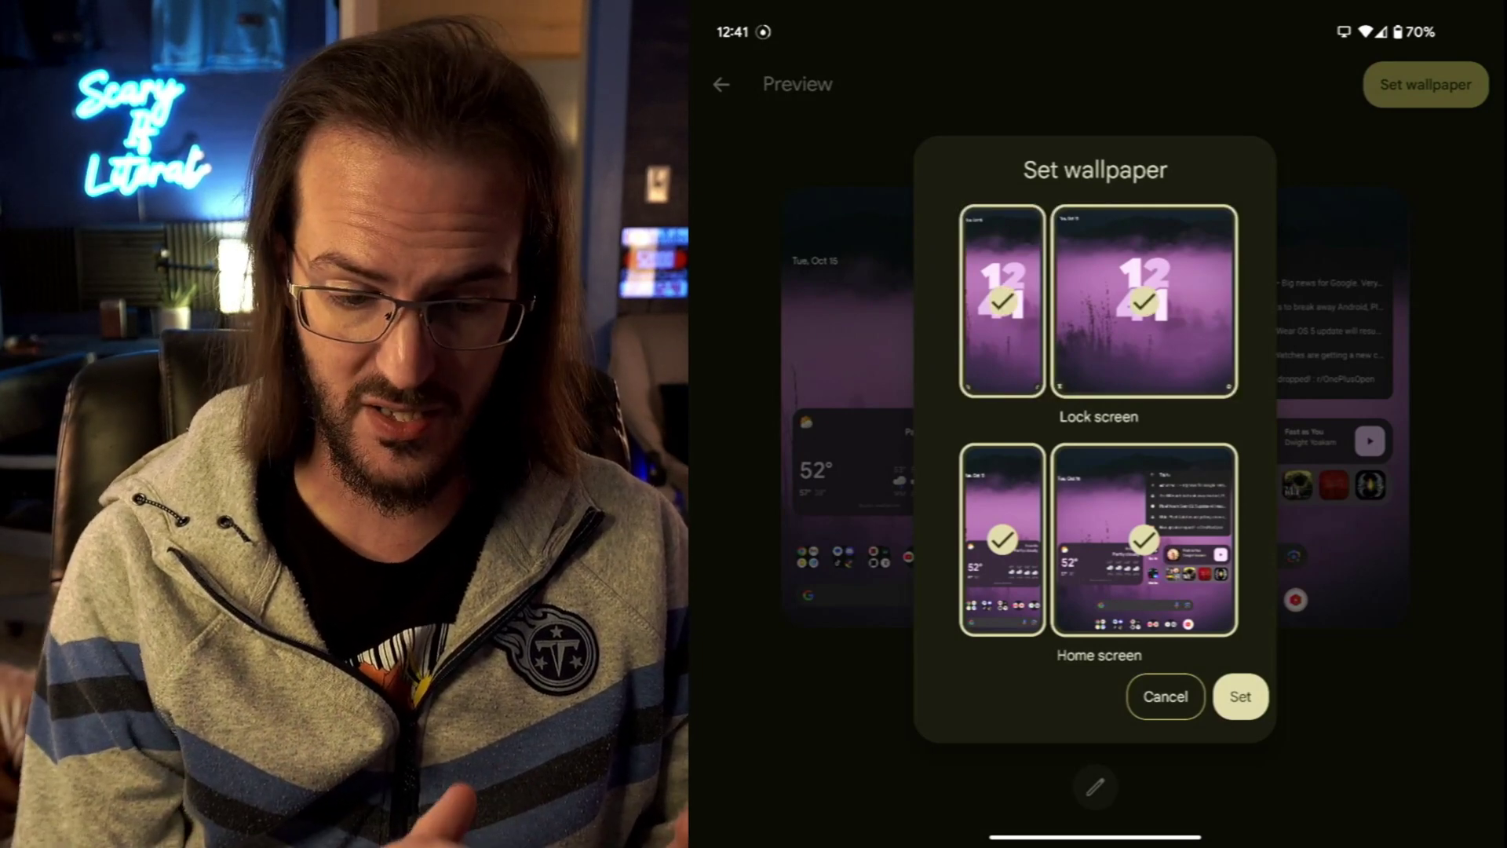
left_click(1097, 301)
left_click(1098, 539)
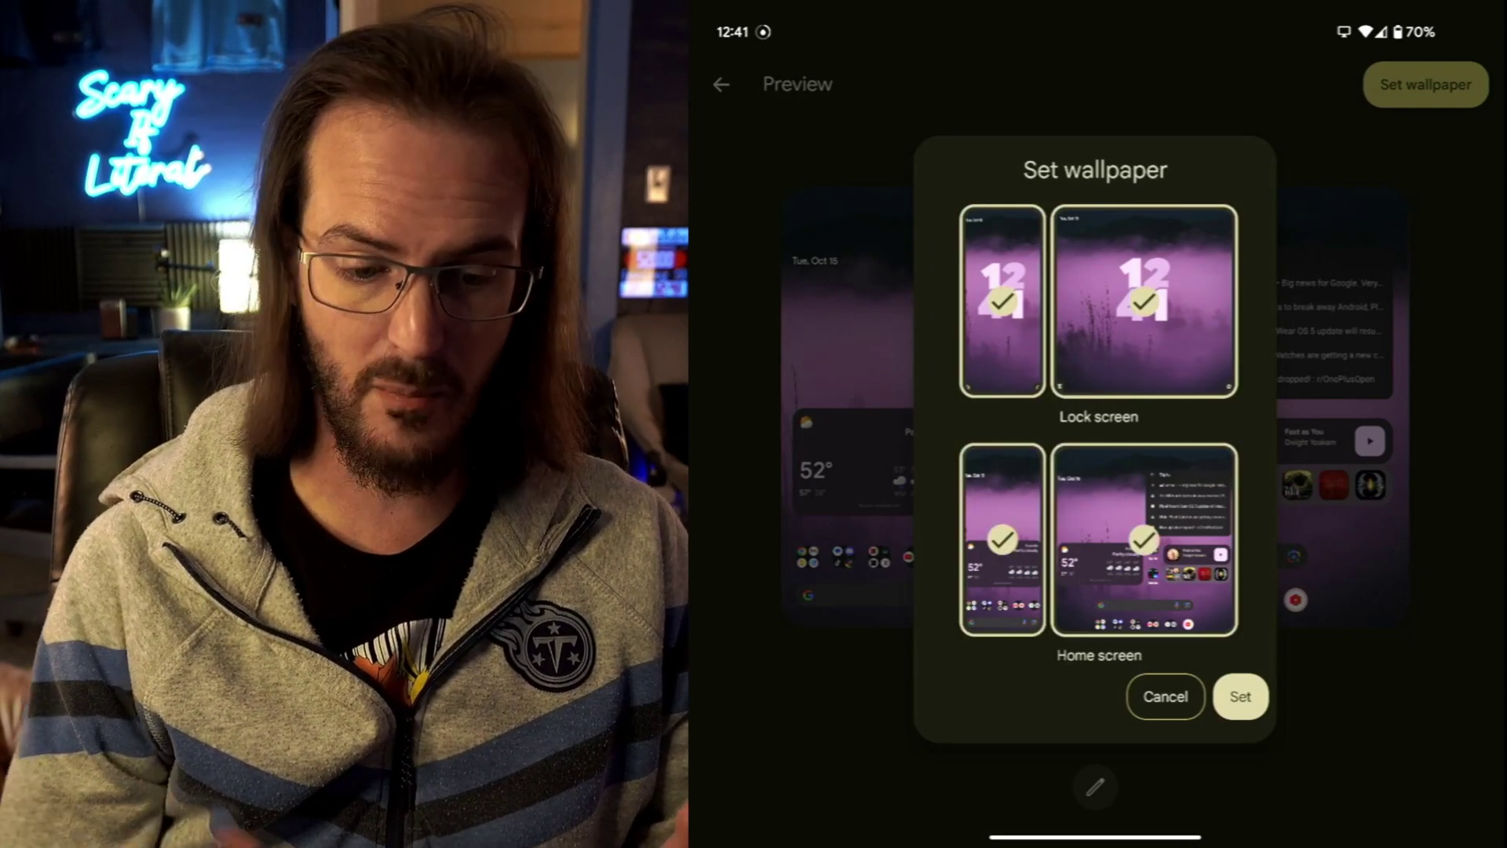
left_click(1099, 300)
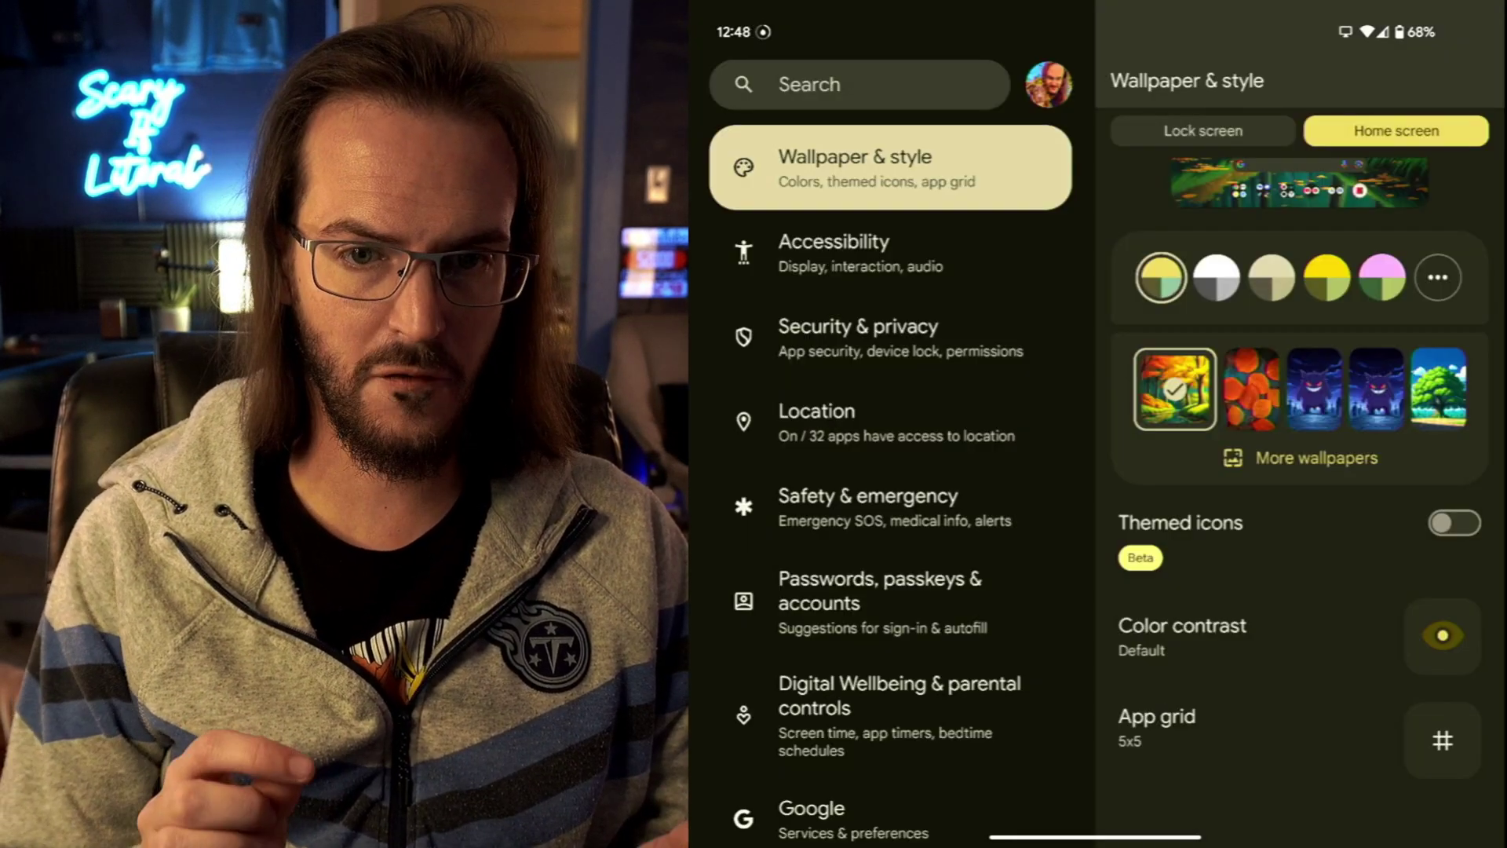
left_click(1182, 636)
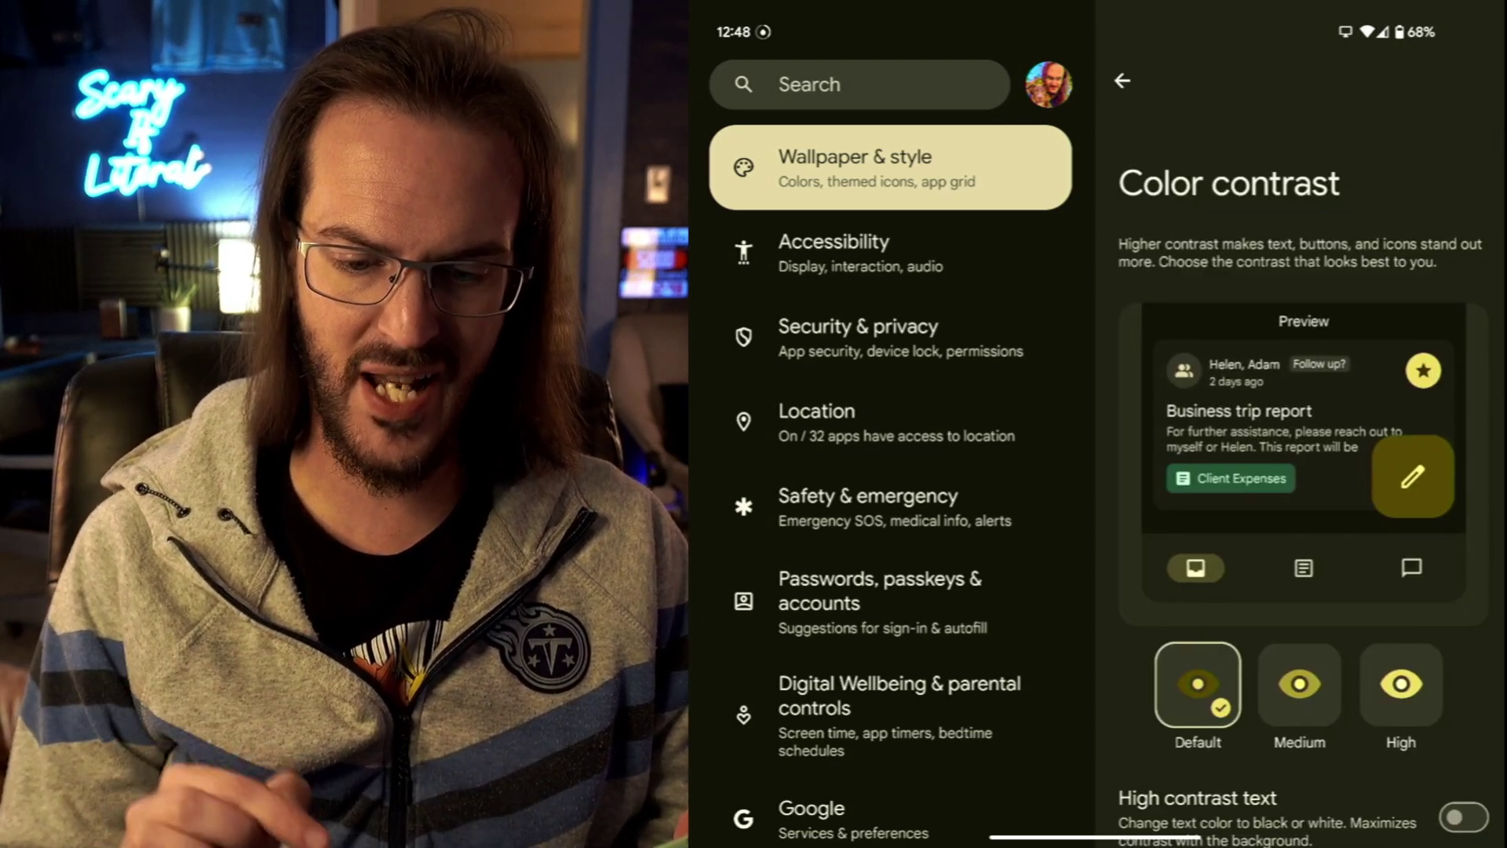
scroll(1308, 471, "down", 2)
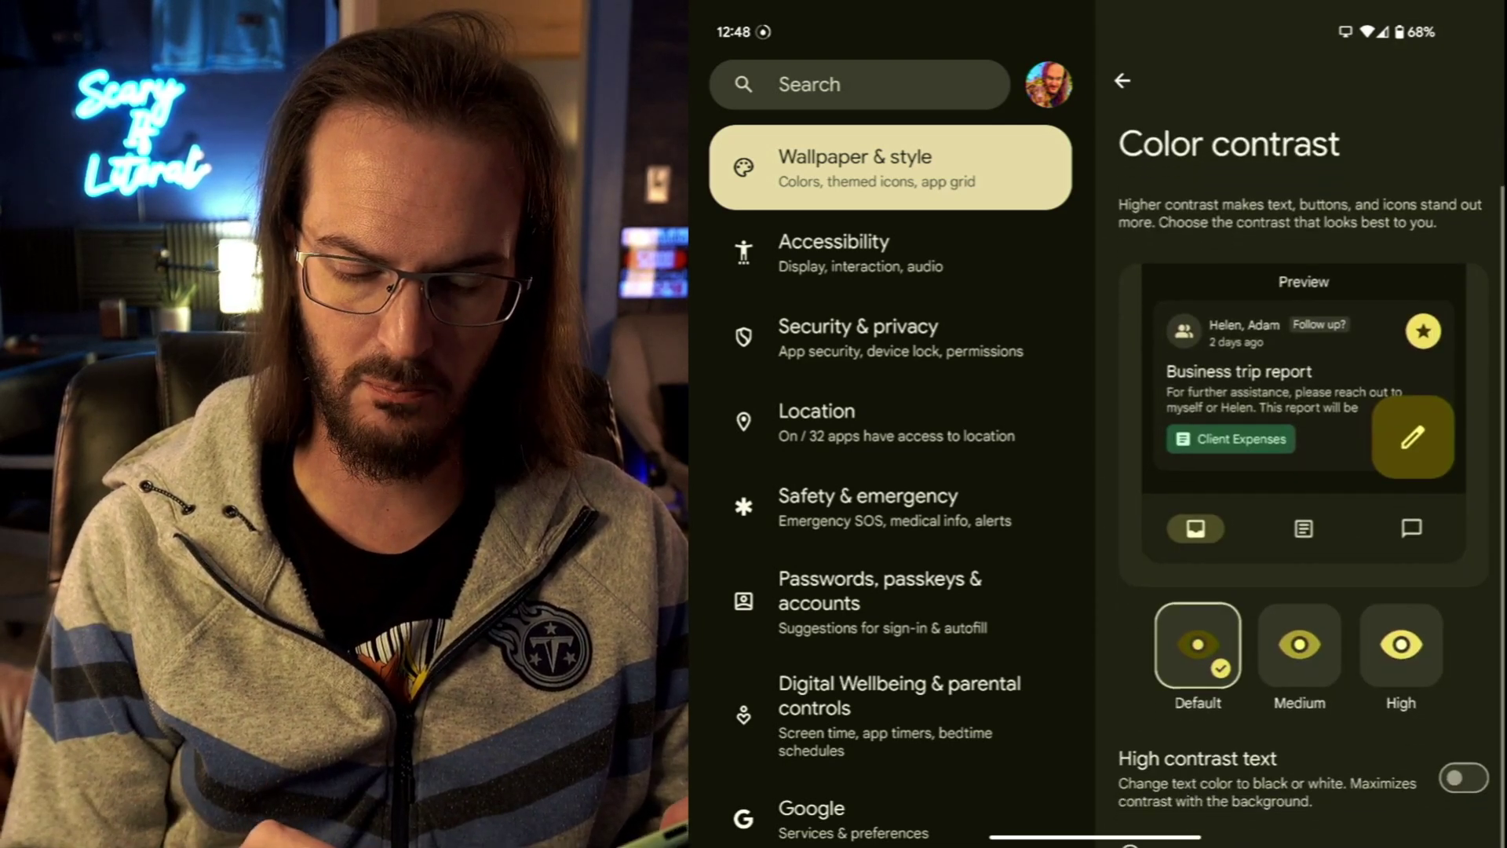
left_click(1400, 565)
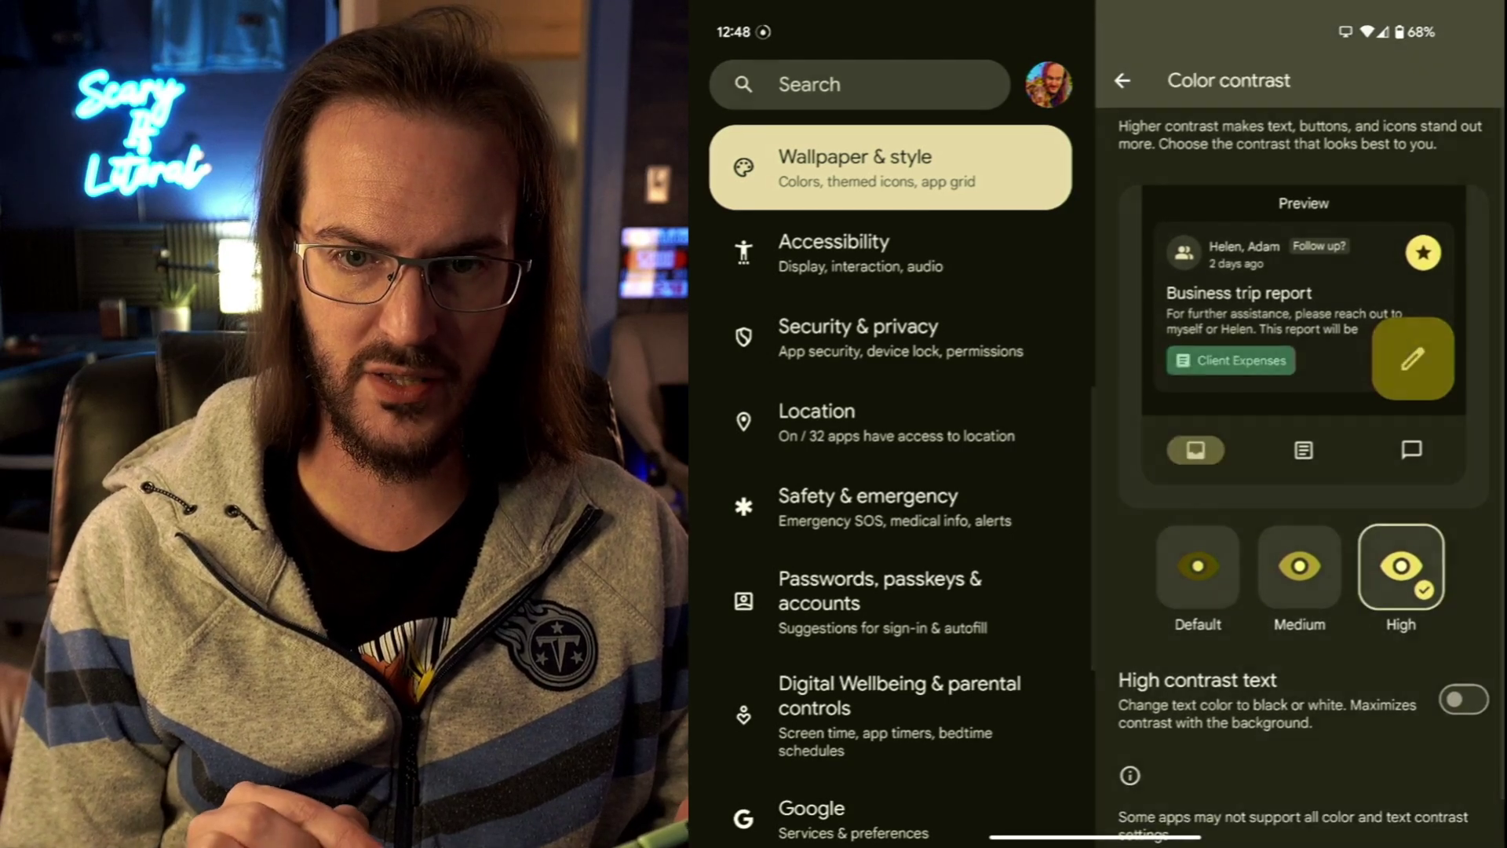
left_click(1300, 567)
left_click(1197, 567)
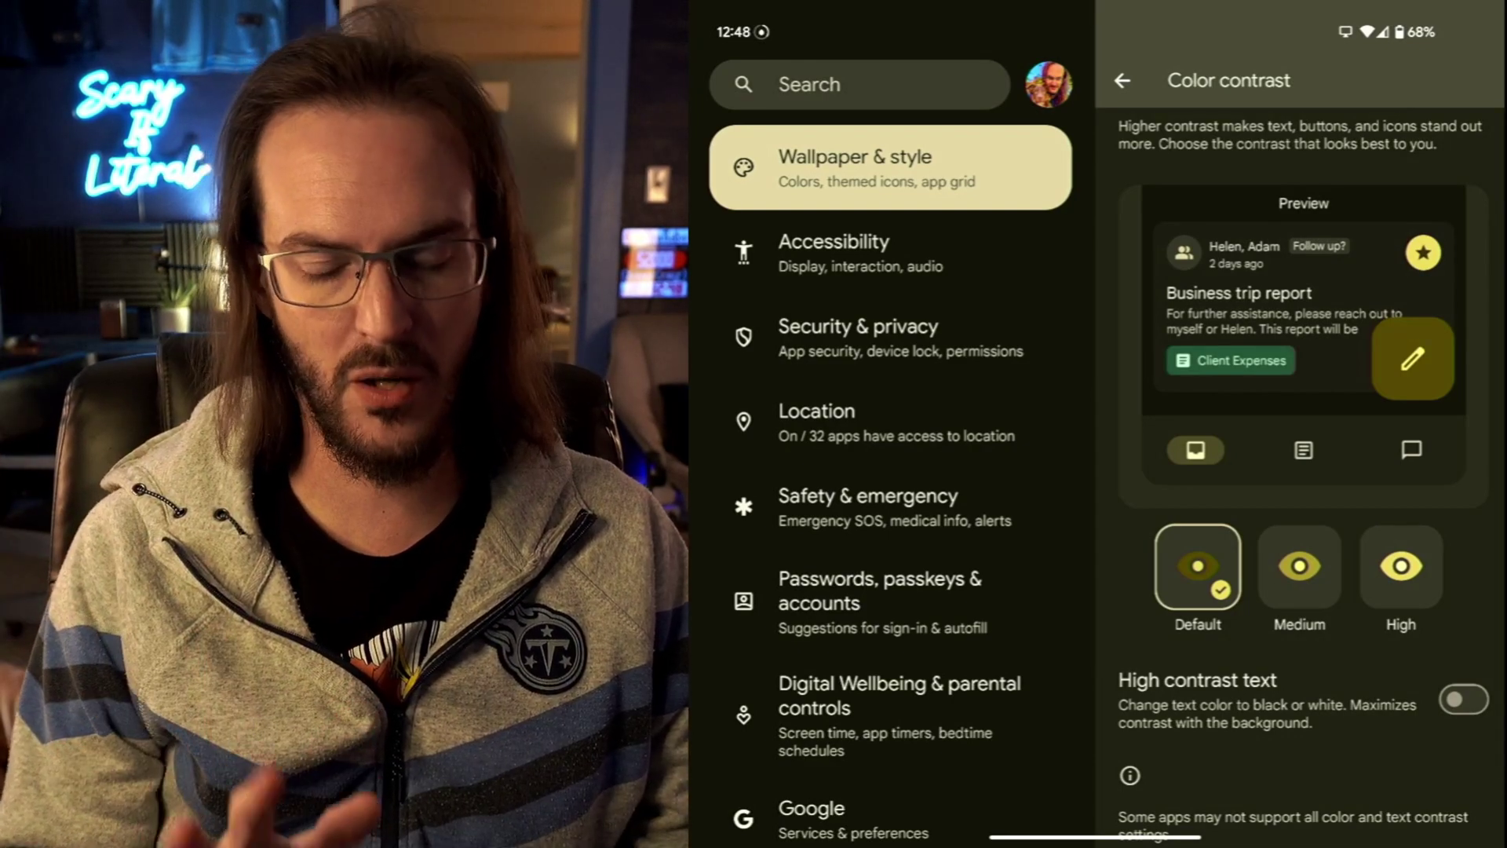
left_click(1300, 566)
left_click(1401, 565)
left_click(1198, 566)
left_click(890, 168)
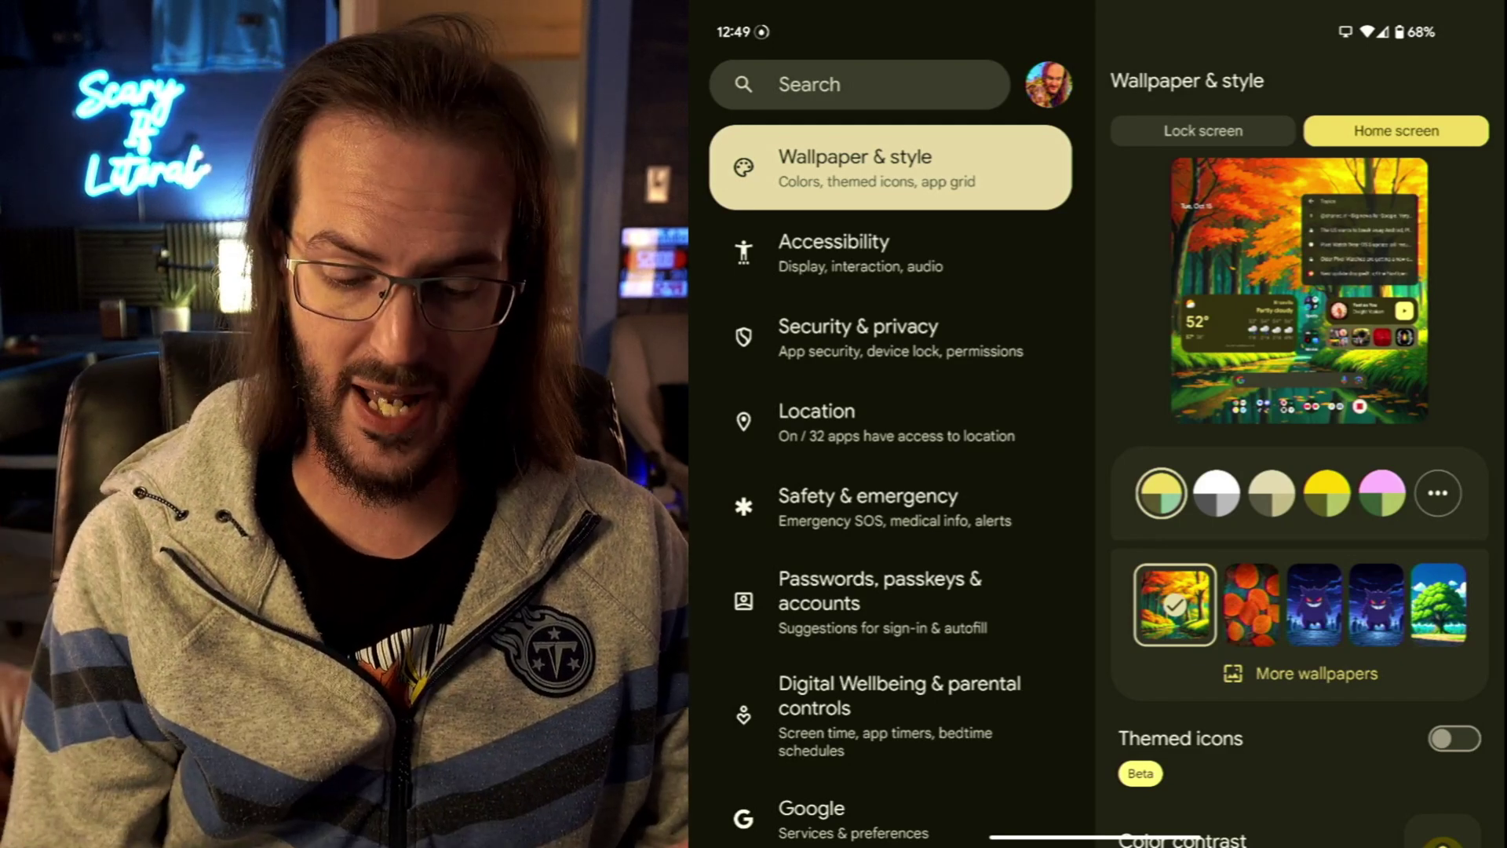
Step: Reveal the taskbar and switch on 'Always show Taskbar'
left_click_drag(1096, 839, 1094, 777)
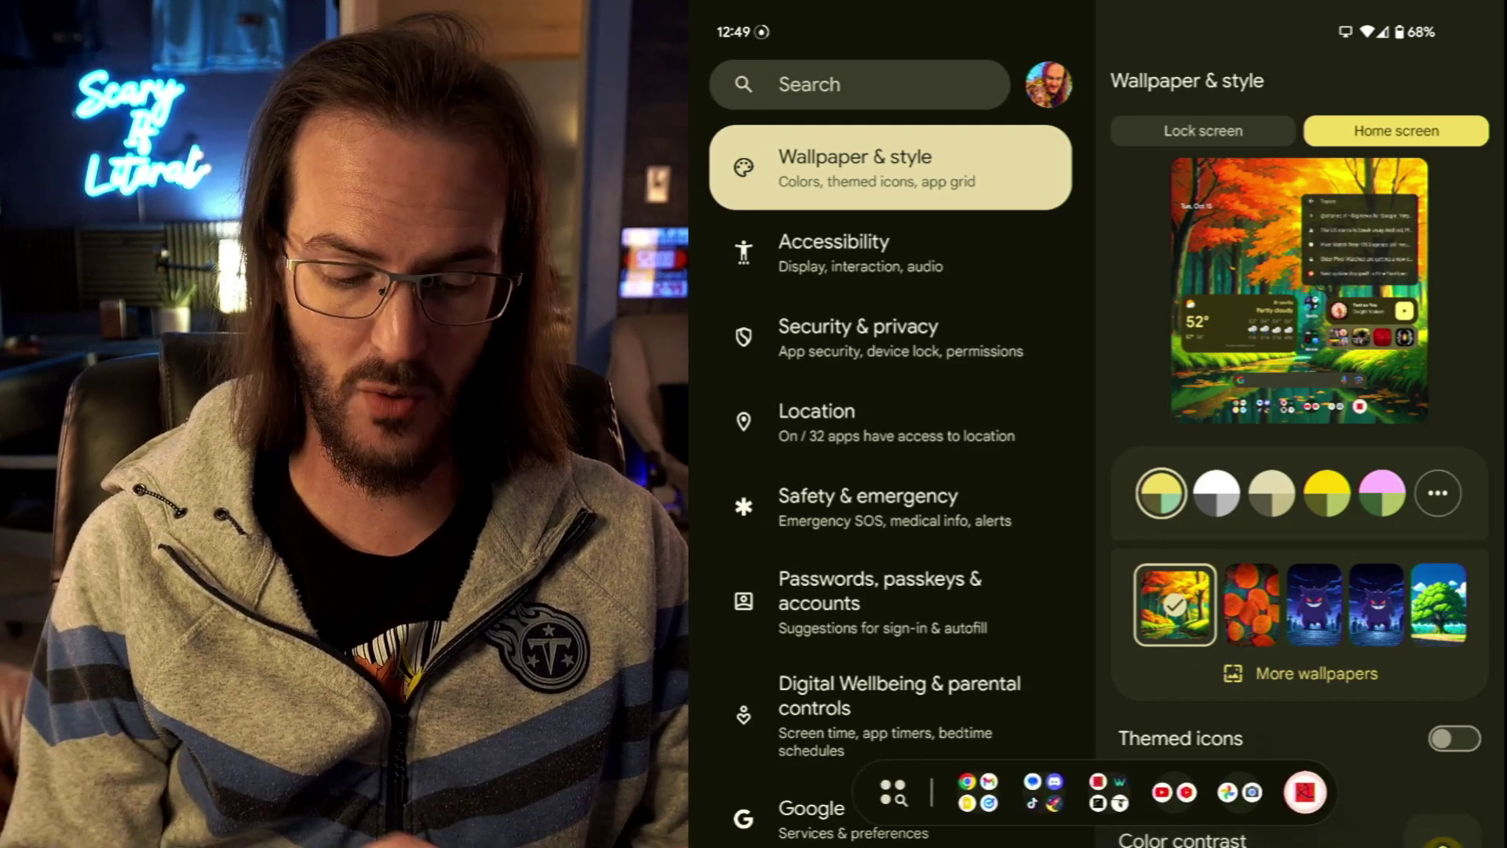
left_click(931, 791)
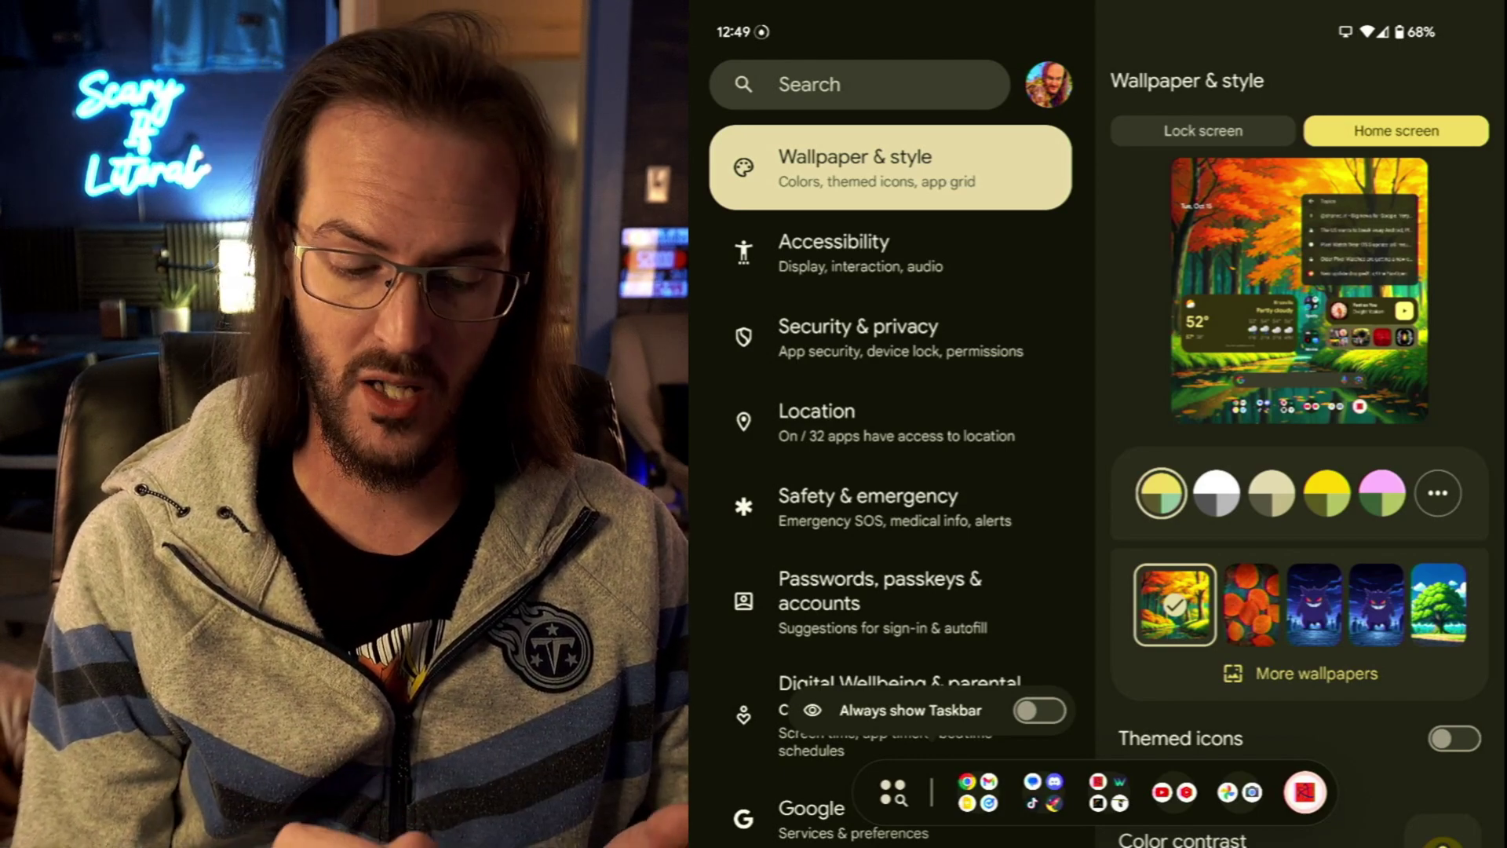
left_click(1039, 710)
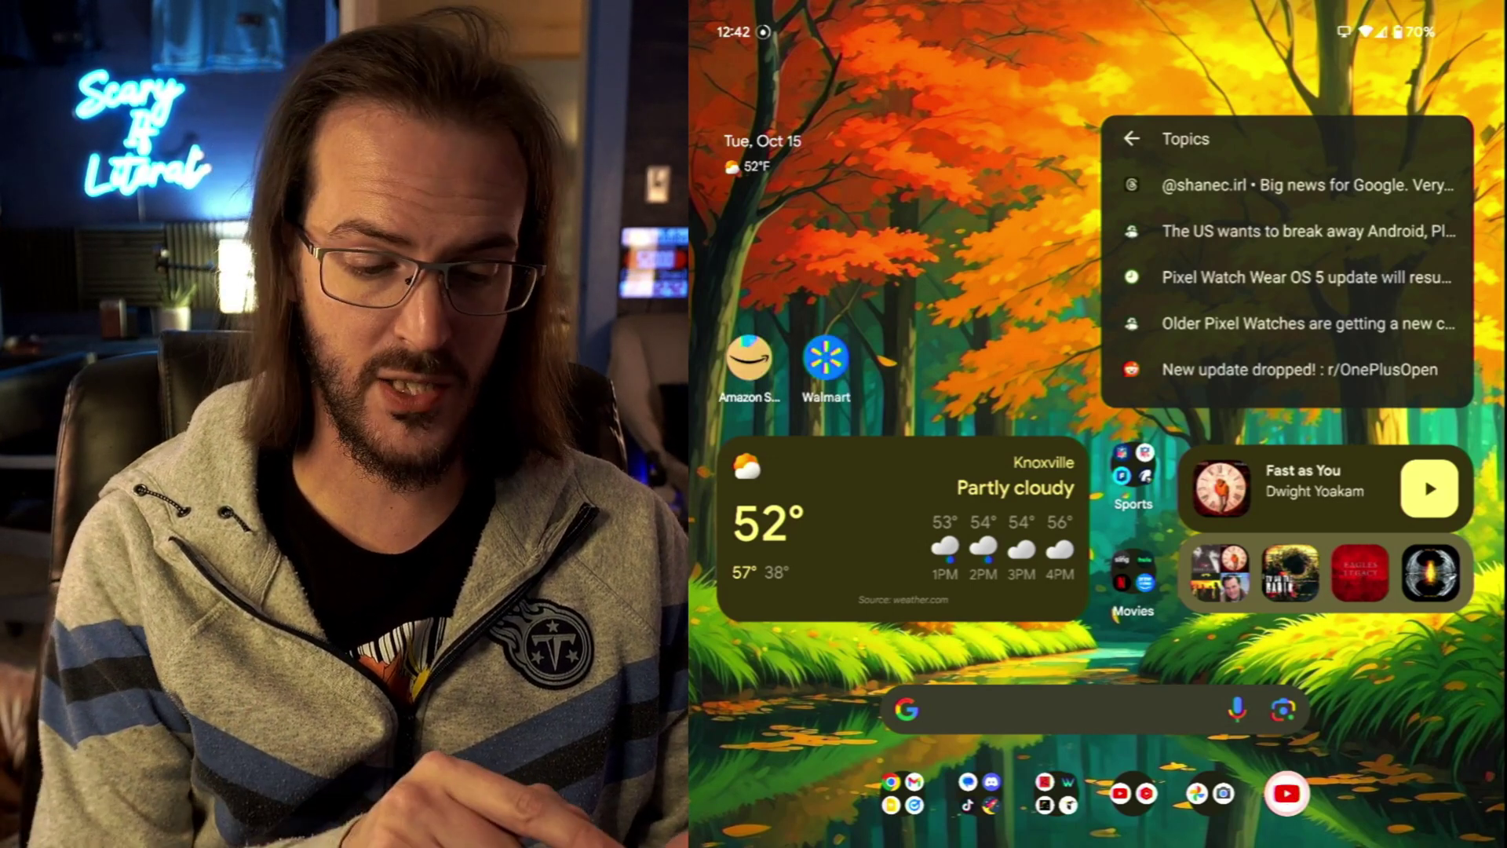
Step: Split-screen Amazon with Walmart, save them as an app pair, and launch the pair
left_click(749, 356)
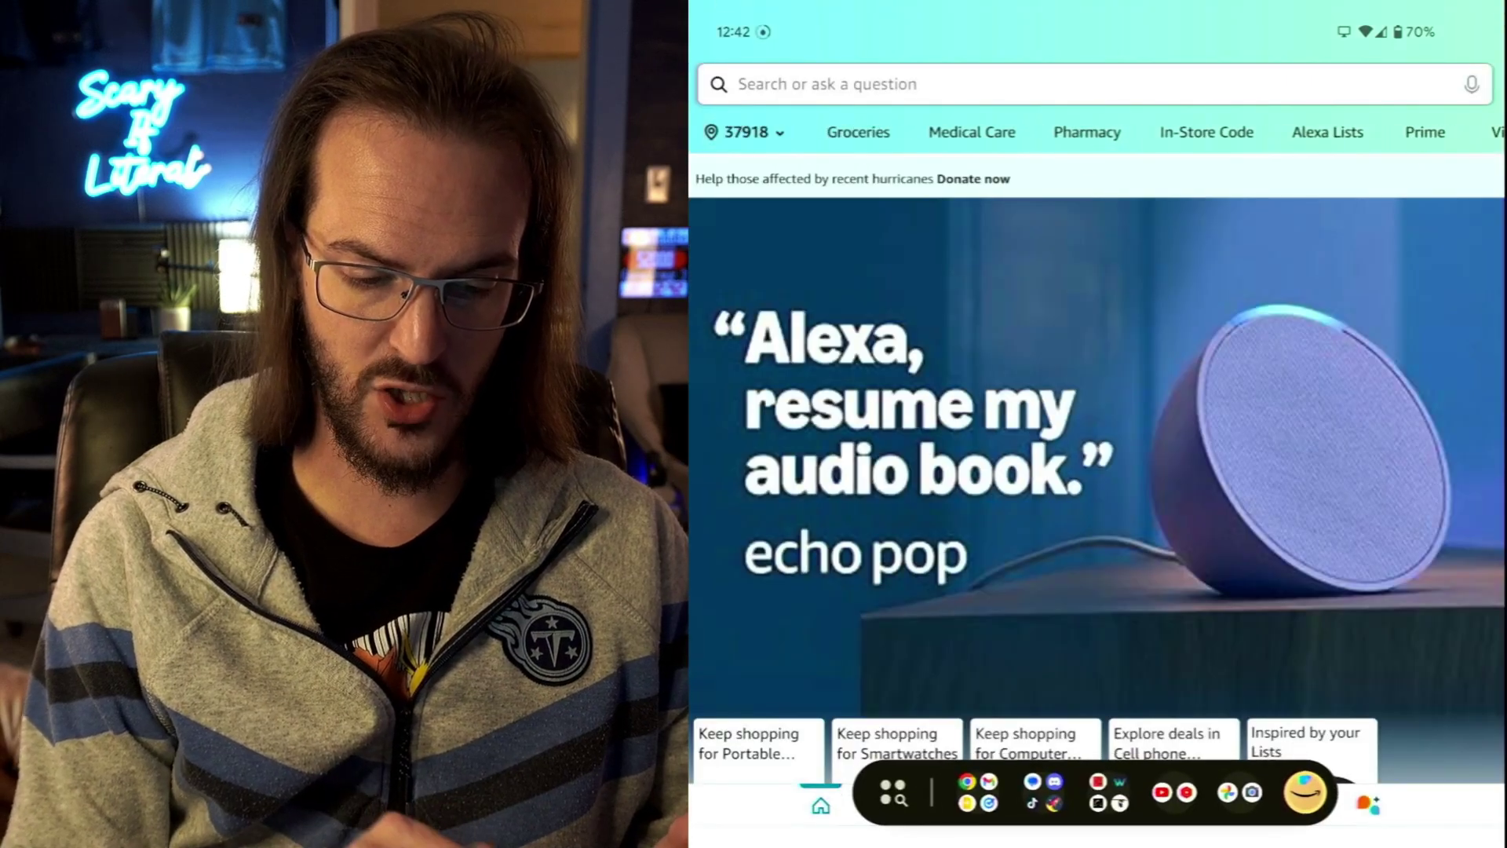
left_click(897, 782)
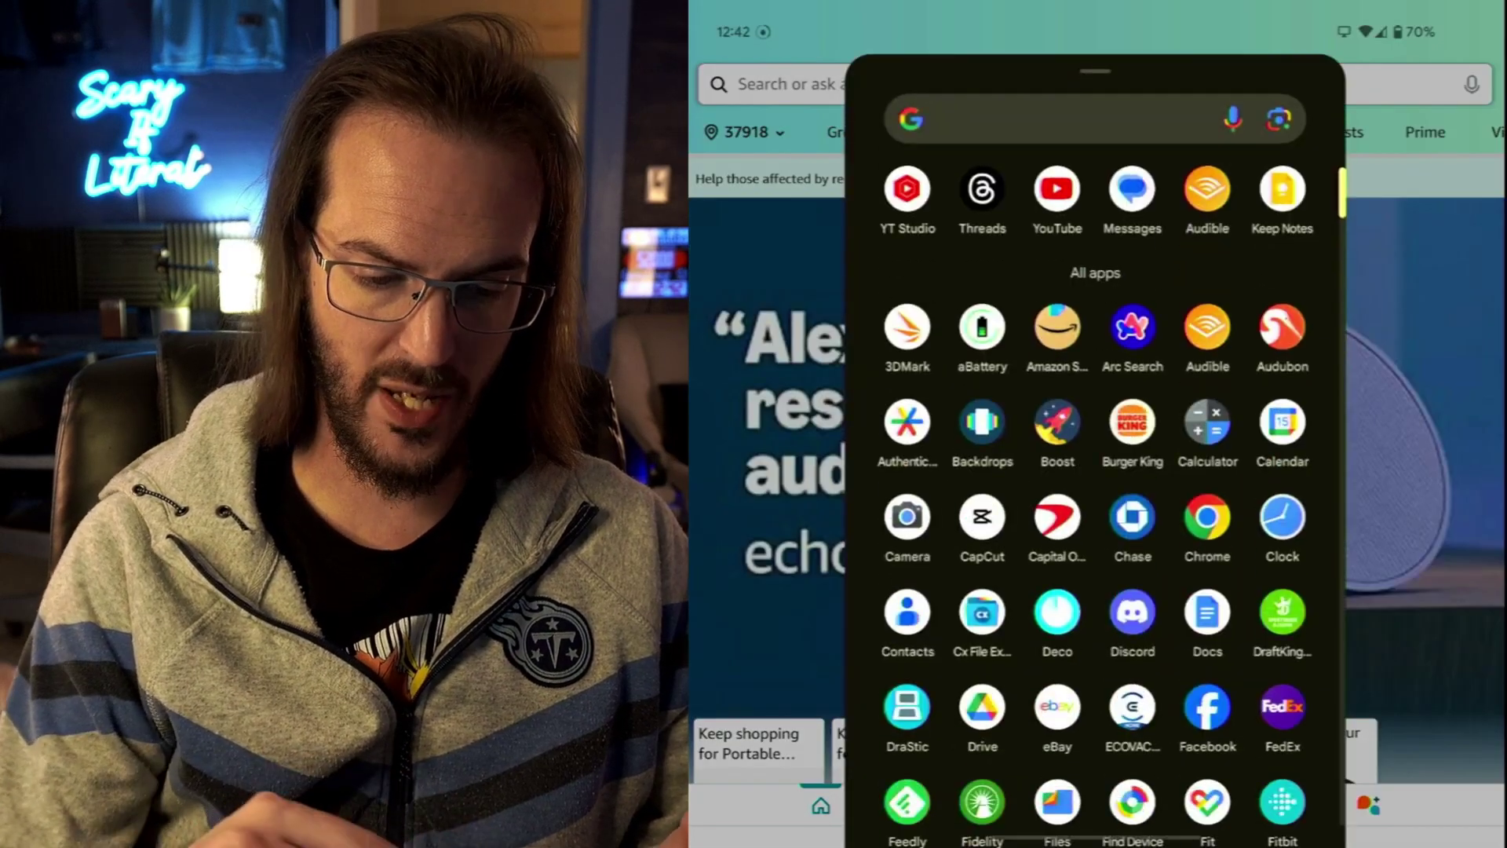
scroll(1095, 471, "down", 10)
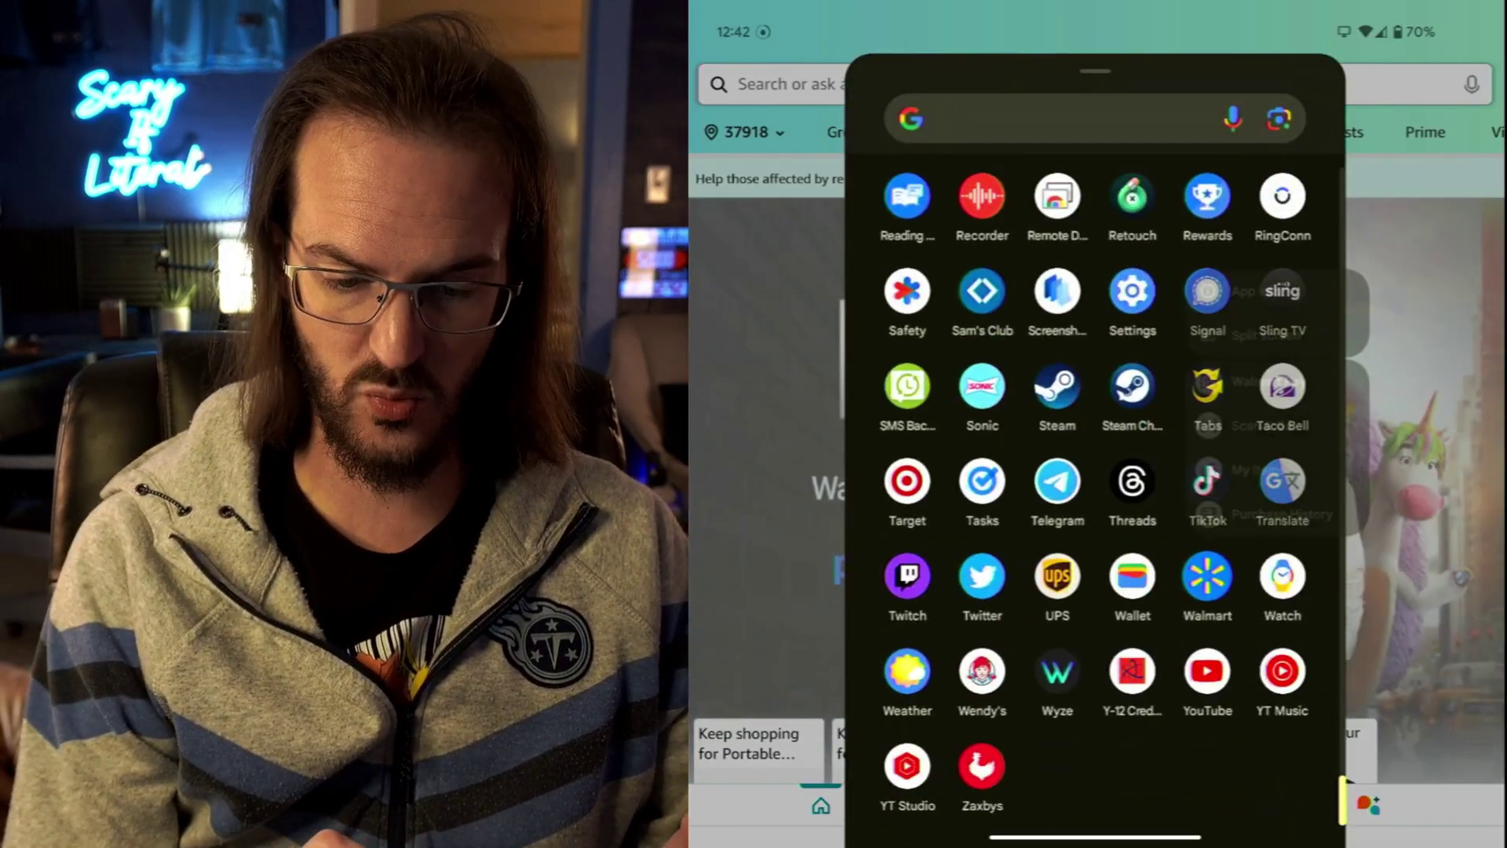
key("Escape")
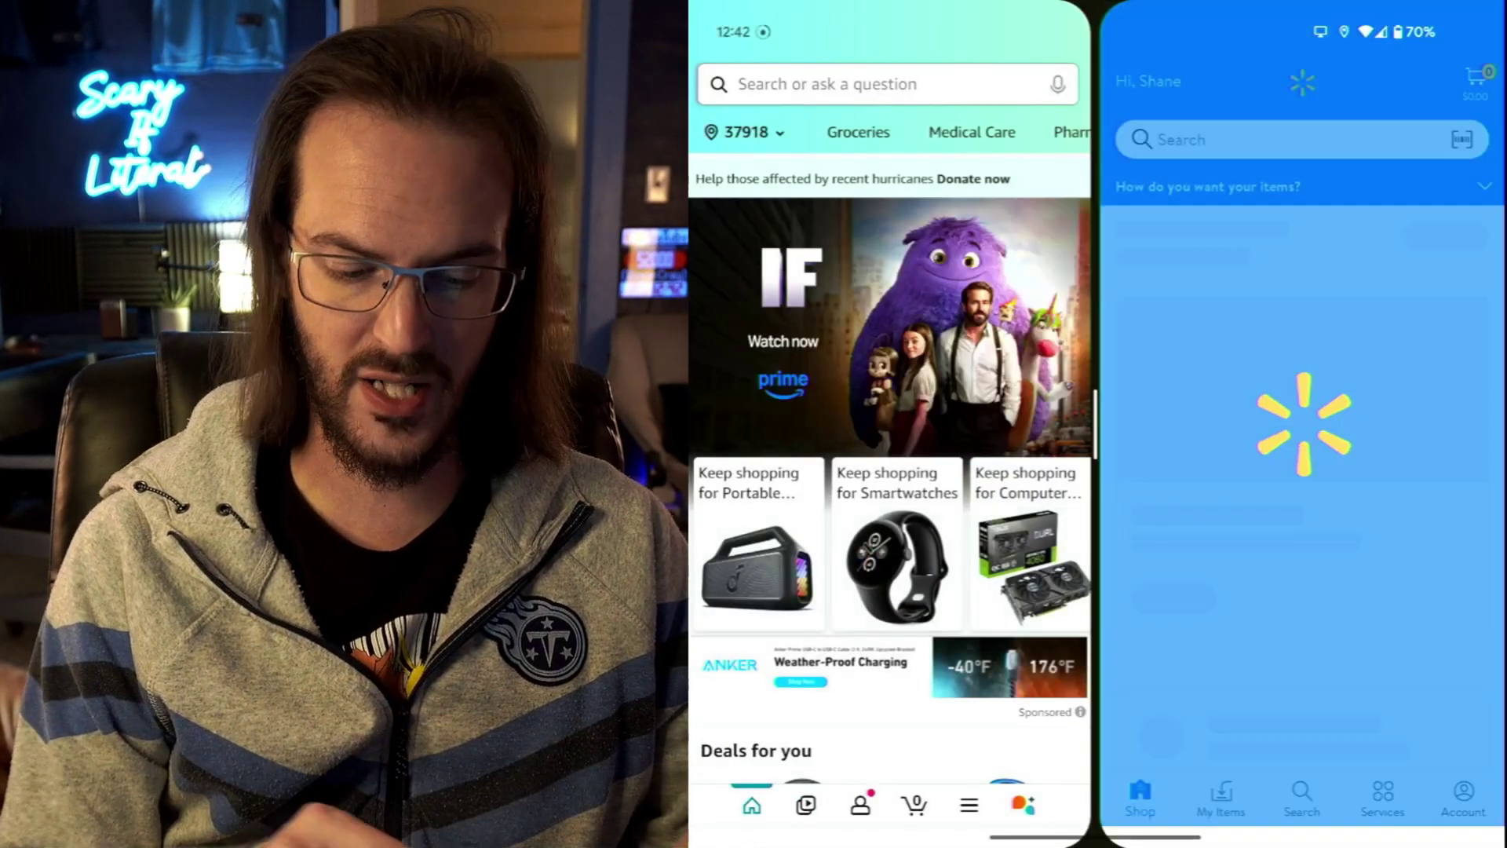
key("alt+Tab")
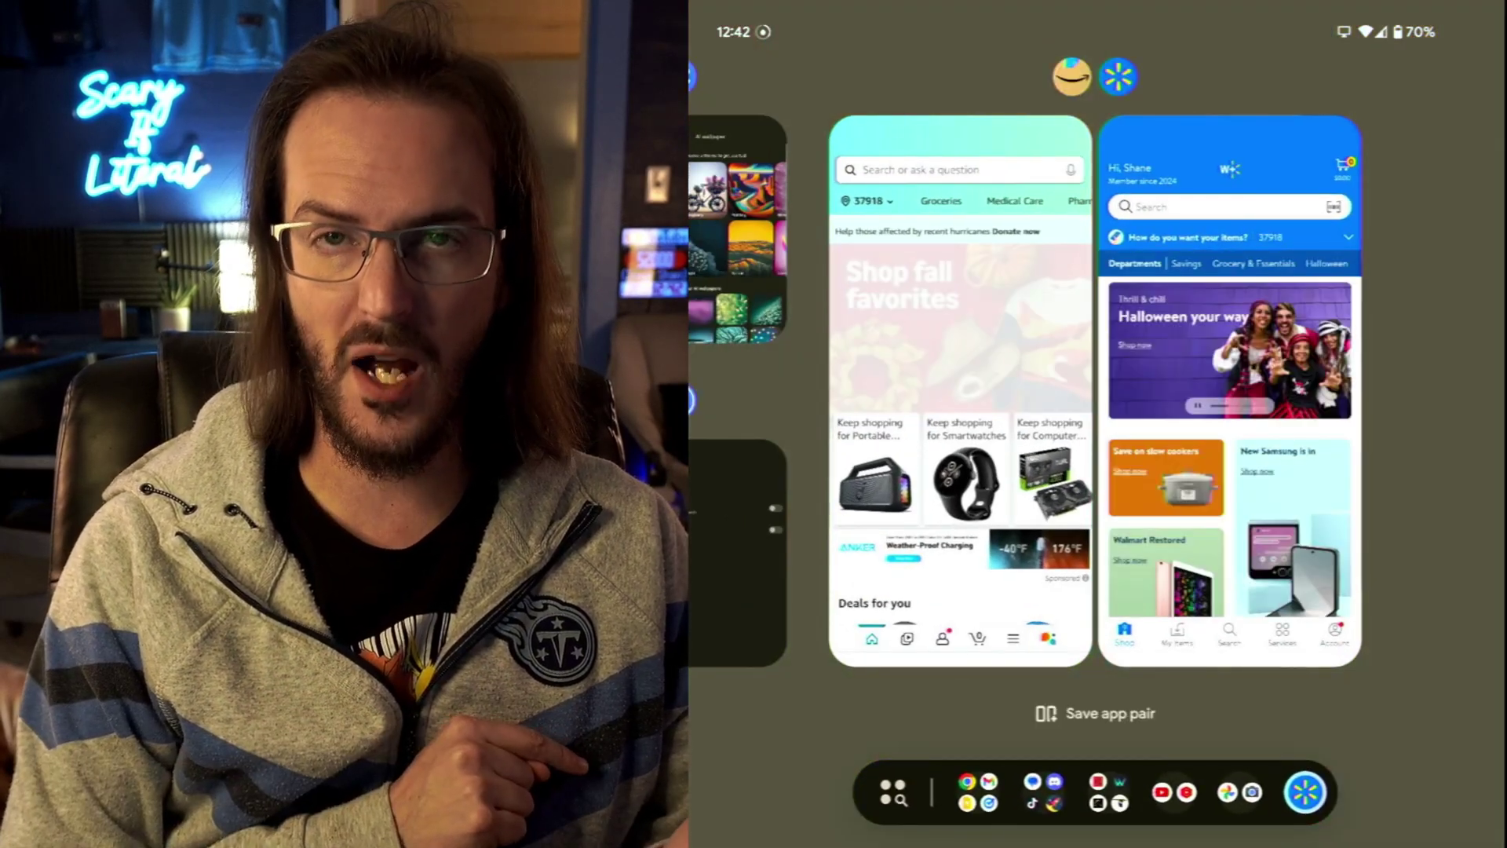
left_click(1095, 713)
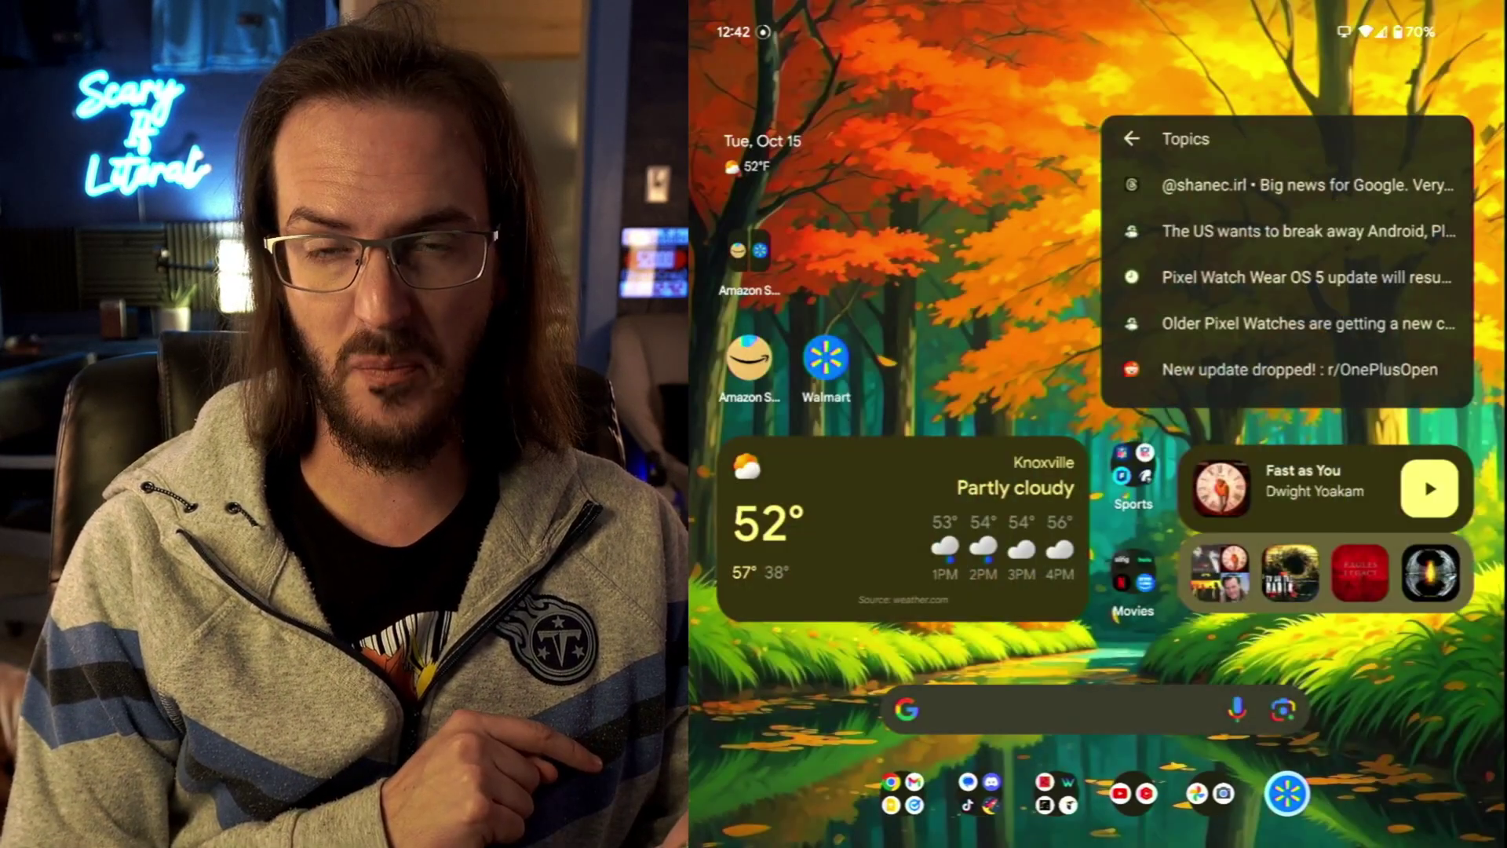
left_click(749, 251)
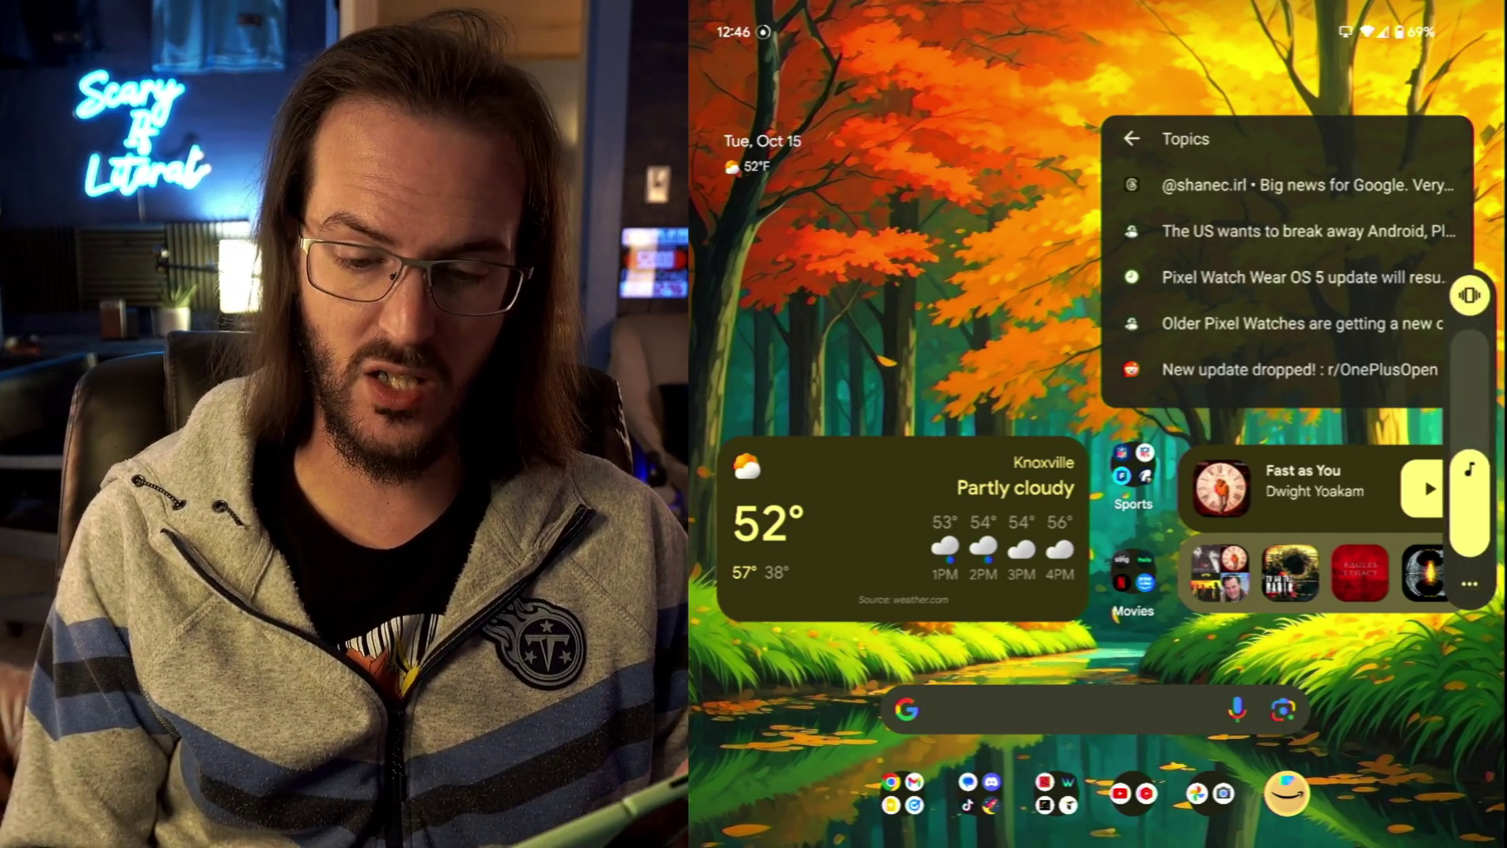
Step: Expand the volume panel, view the media output device choices, then close them
left_click(1468, 582)
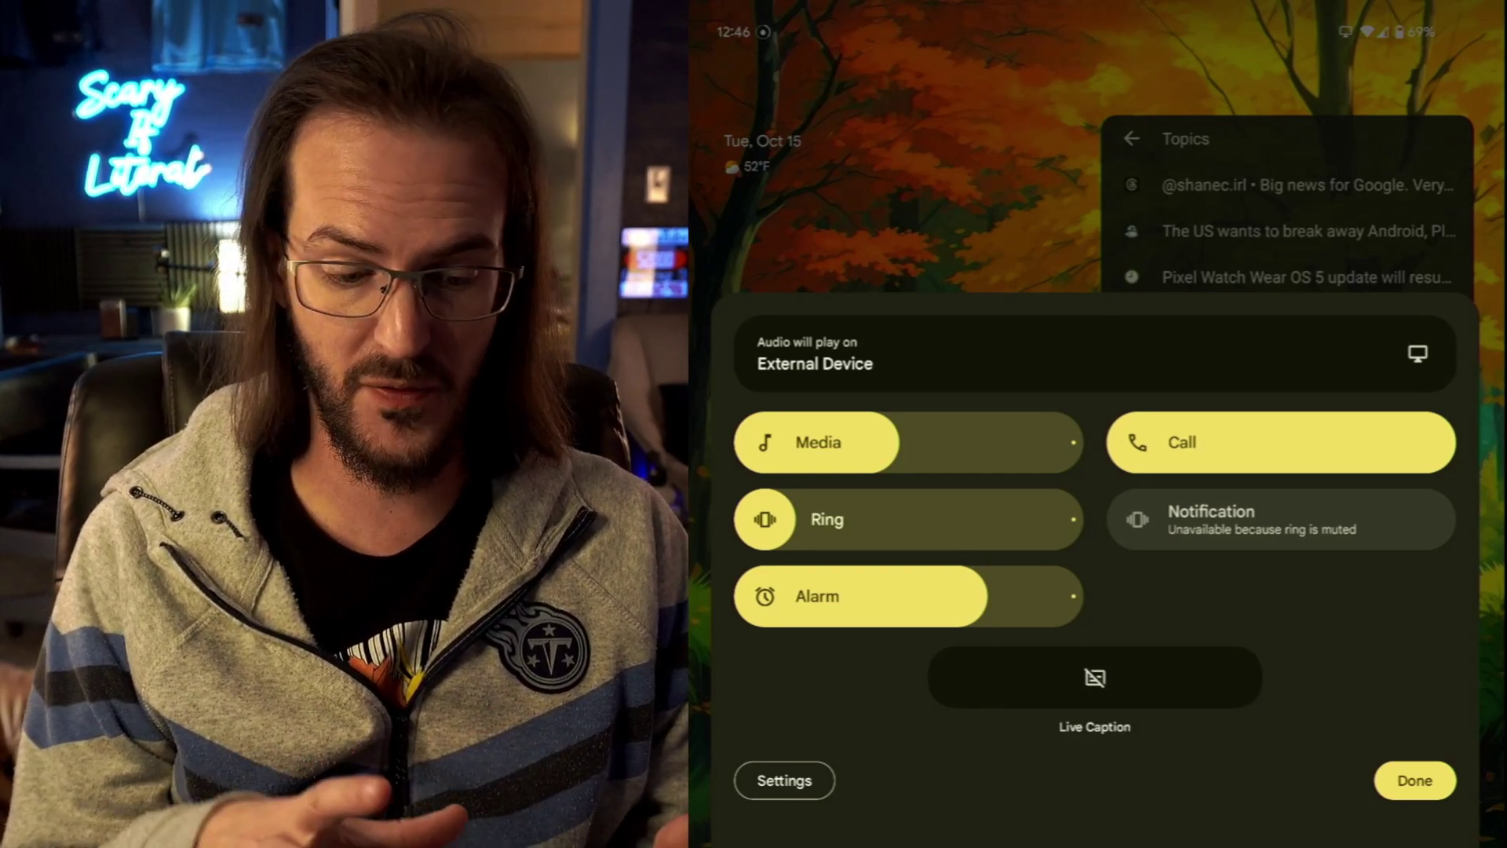
left_click(1095, 353)
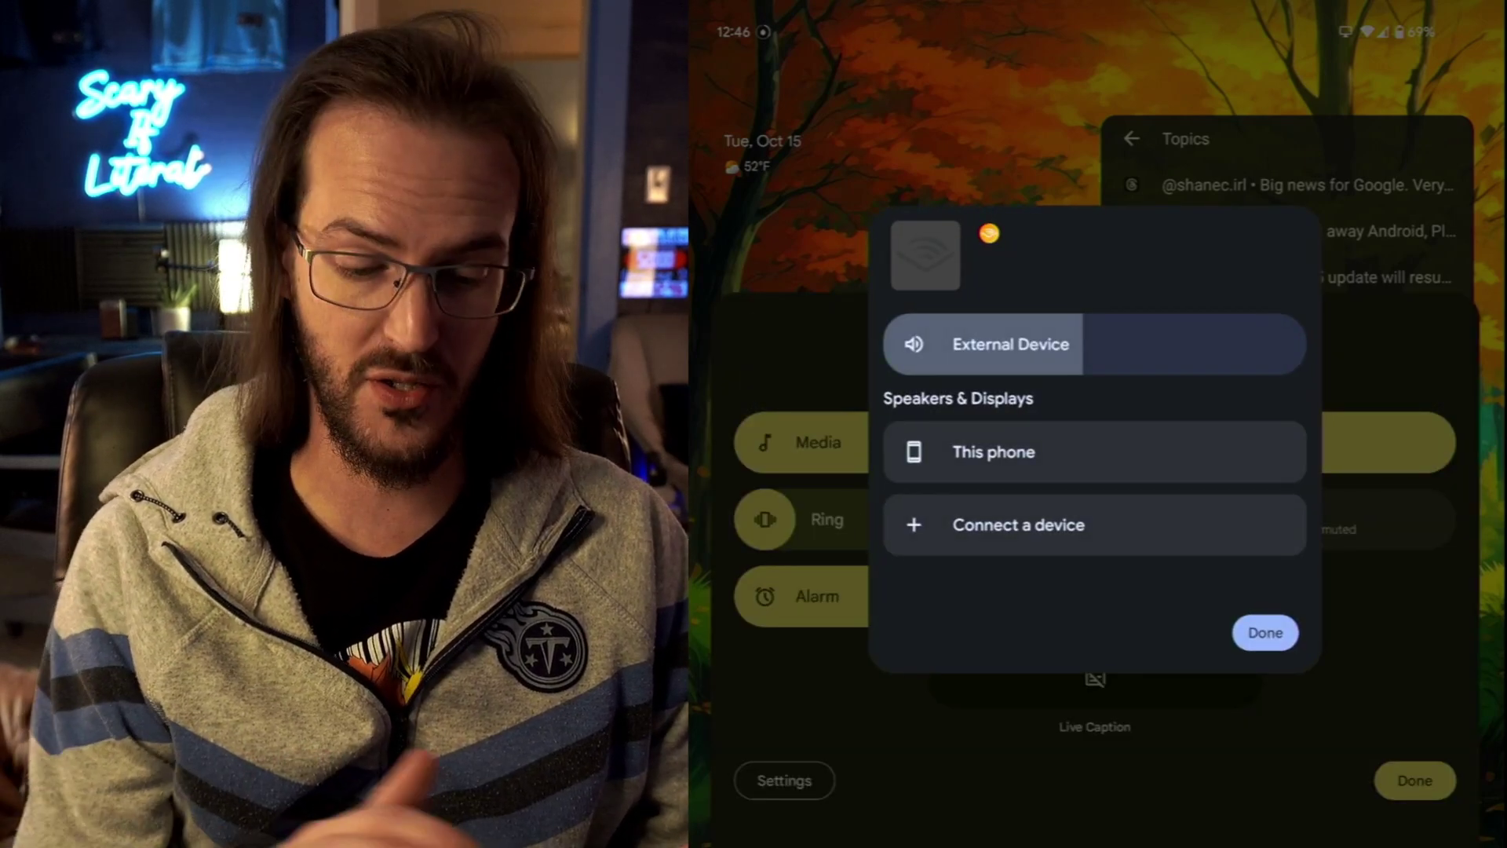
left_click(1264, 632)
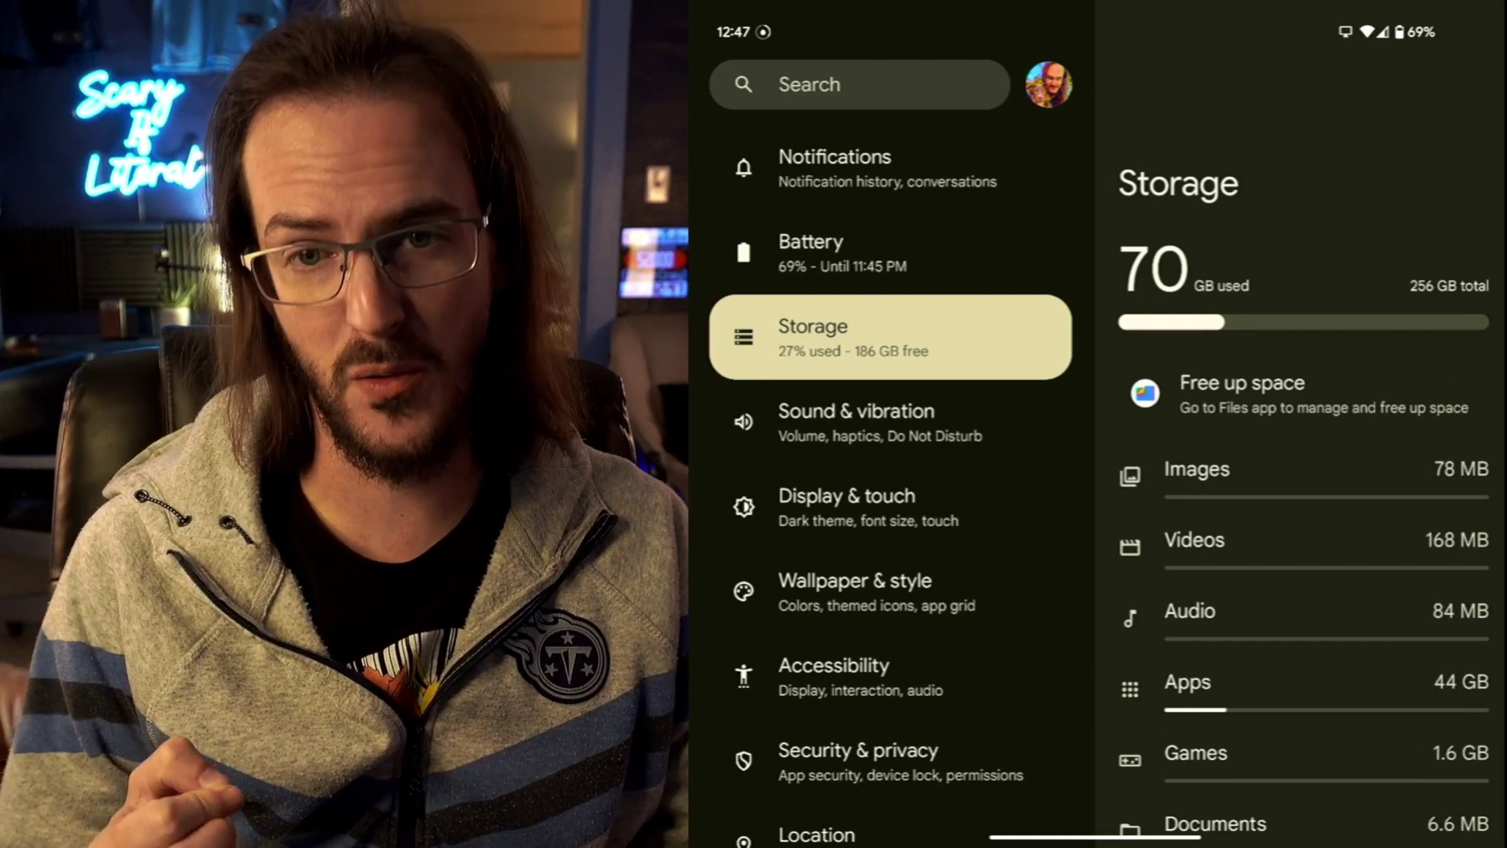
scroll(1301, 472, "down", 5)
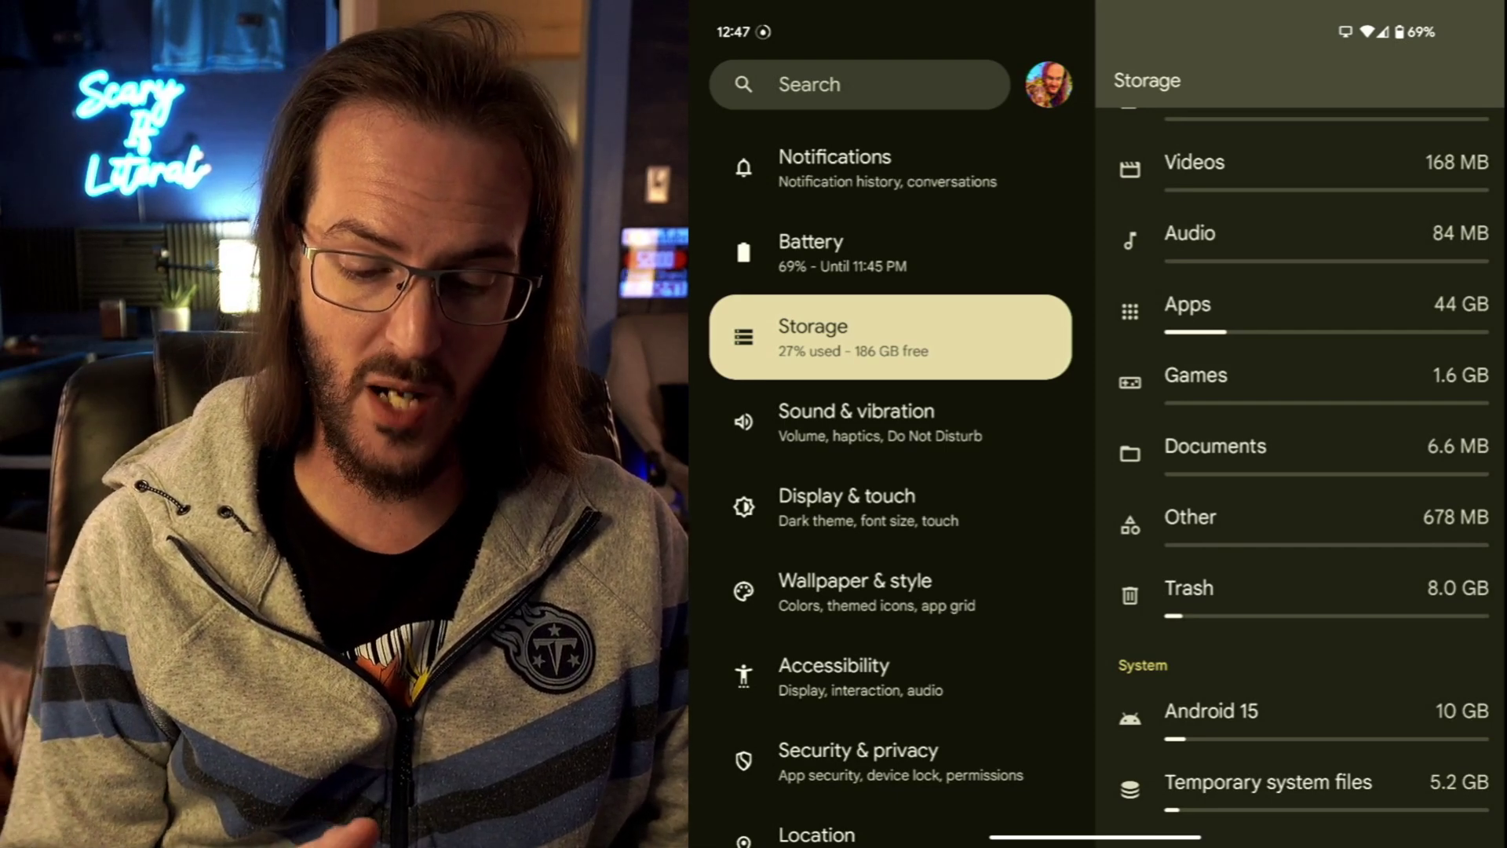
Step: Show the info for Temporary system files in the storage breakdown
left_click(1355, 782)
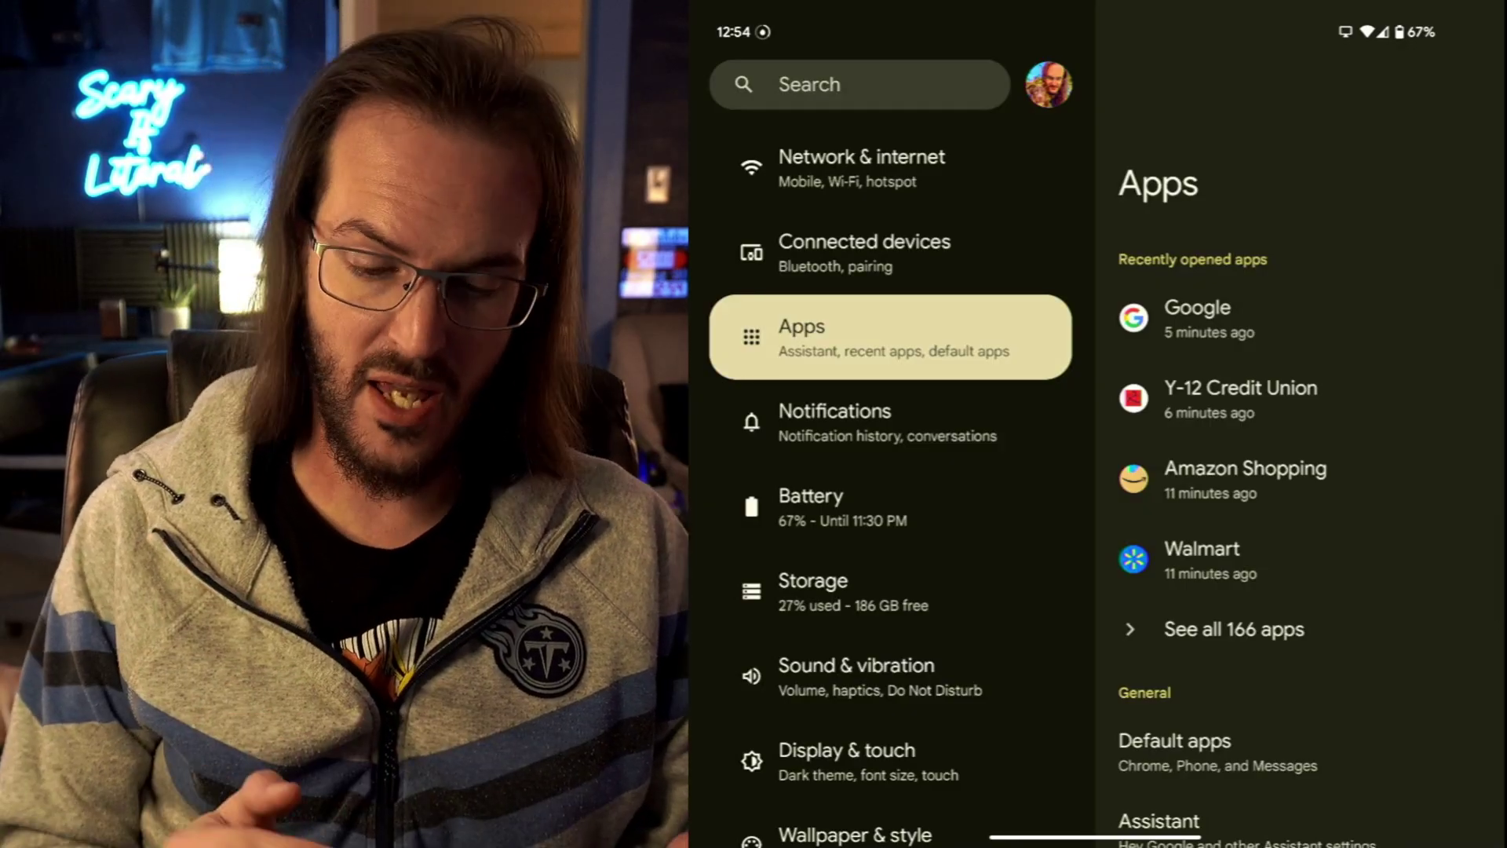
scroll(1296, 471, "down", 3)
Step: Open Default apps, then Wallet app, showing Google Wallet selected
left_click(1178, 500)
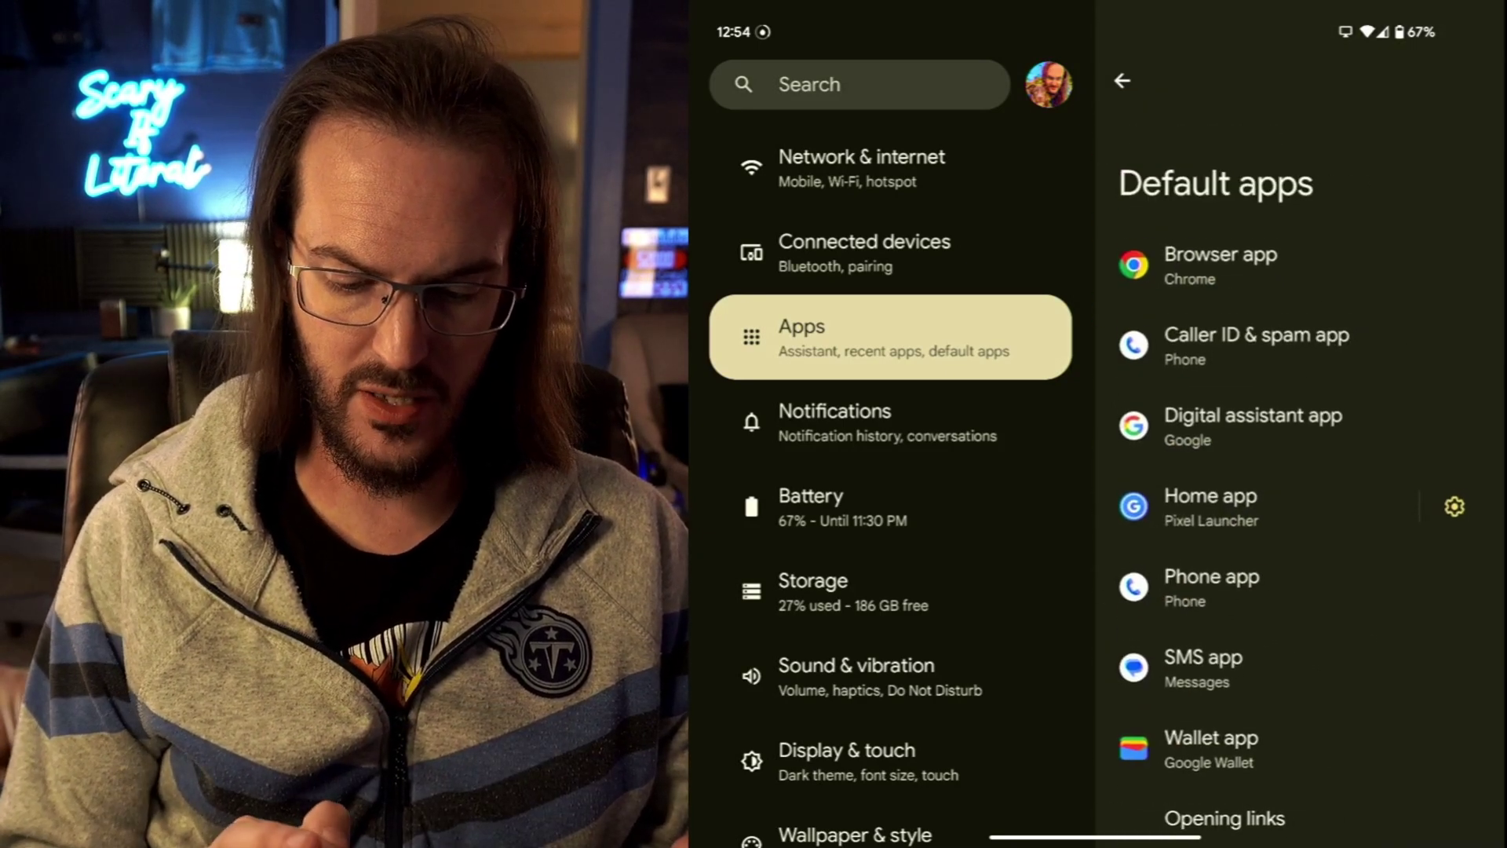
left_click(1211, 749)
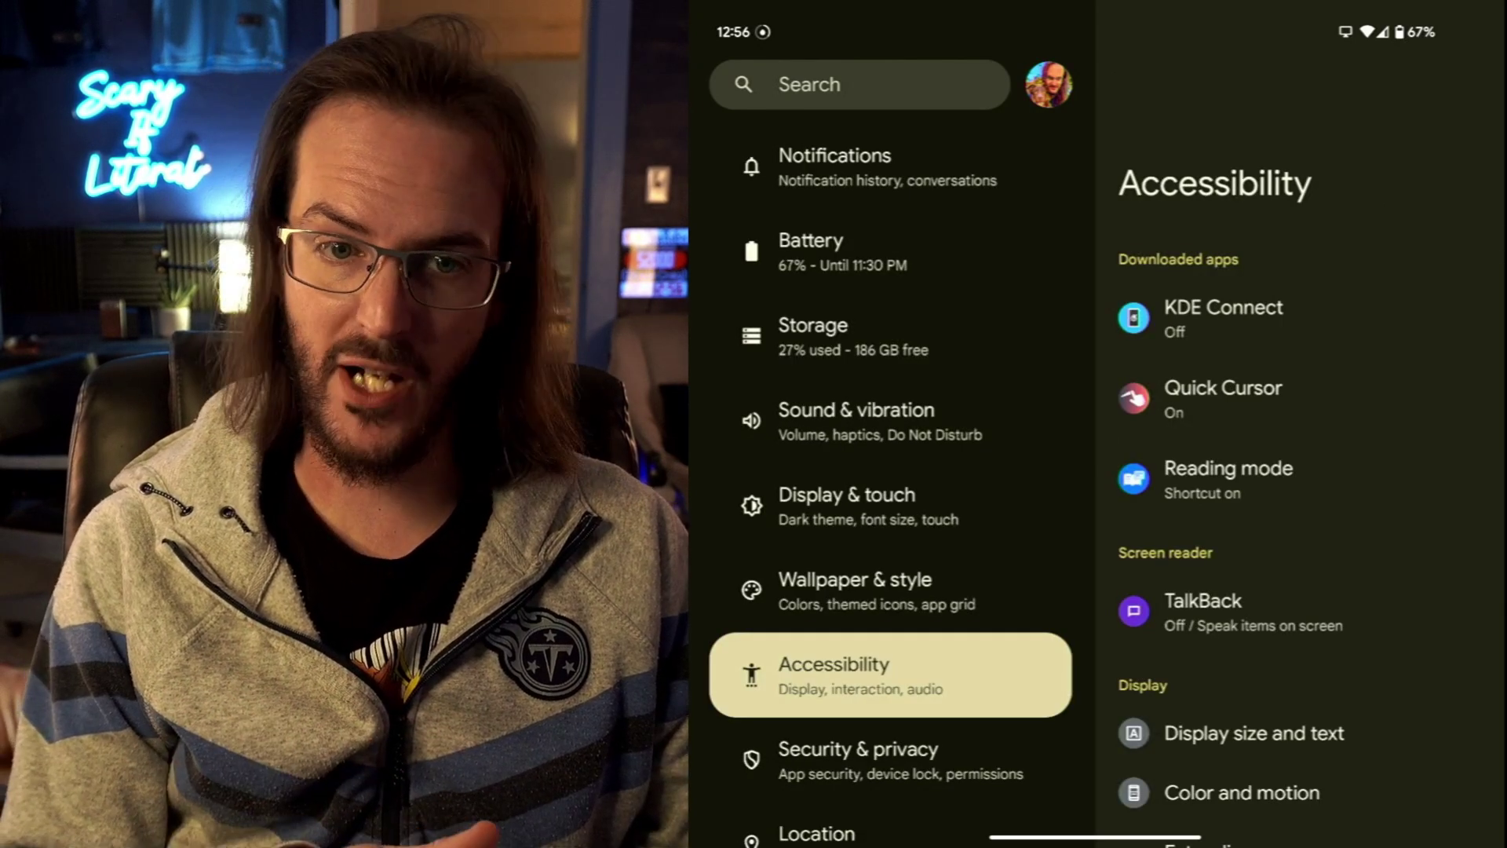
scroll(891, 482, "down", 3)
scroll(1295, 471, "down", 5)
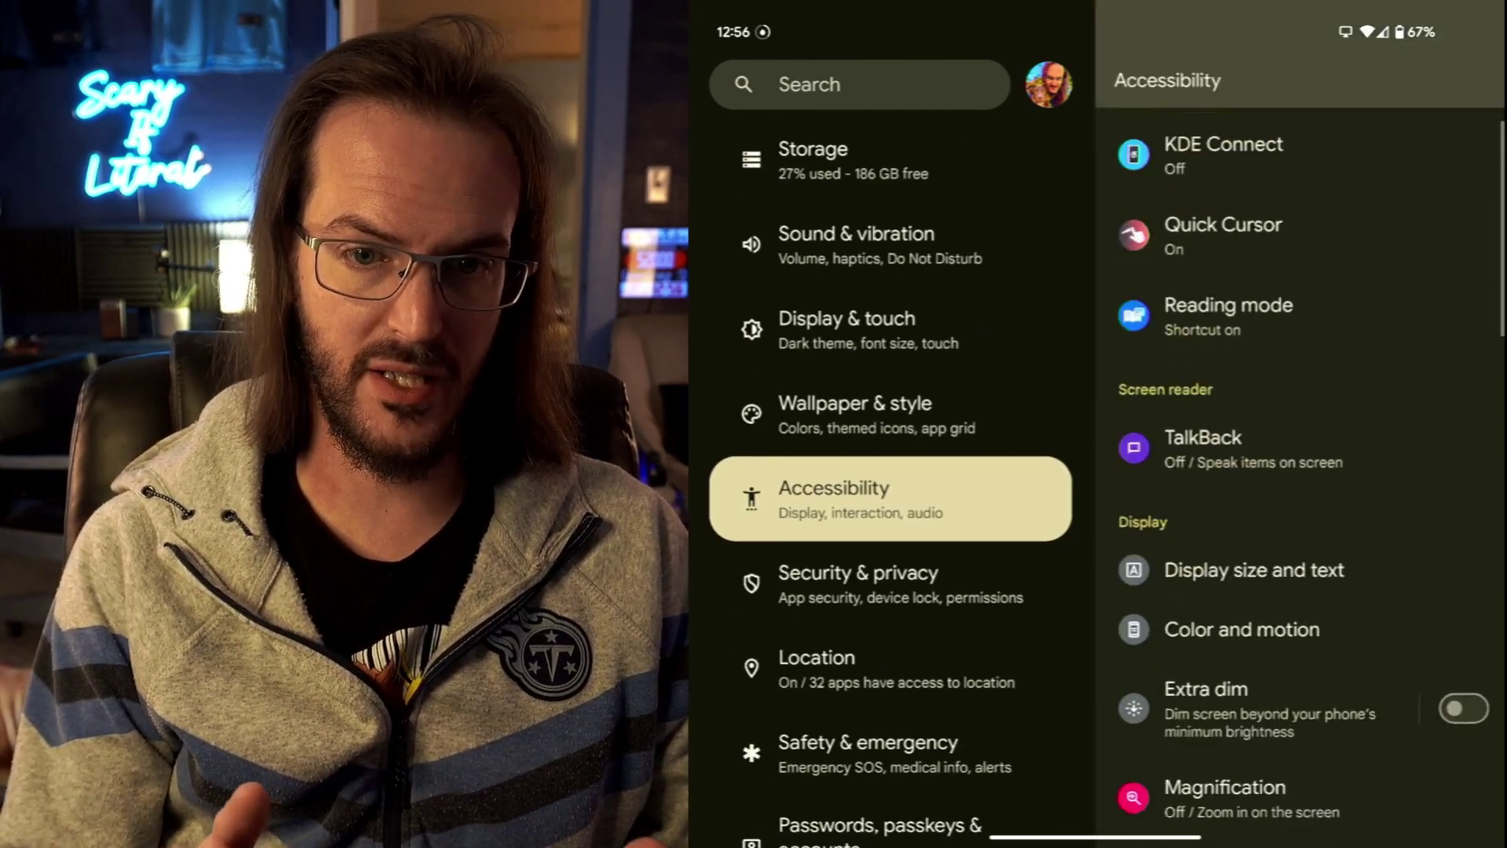
scroll(1296, 471, "down", 2)
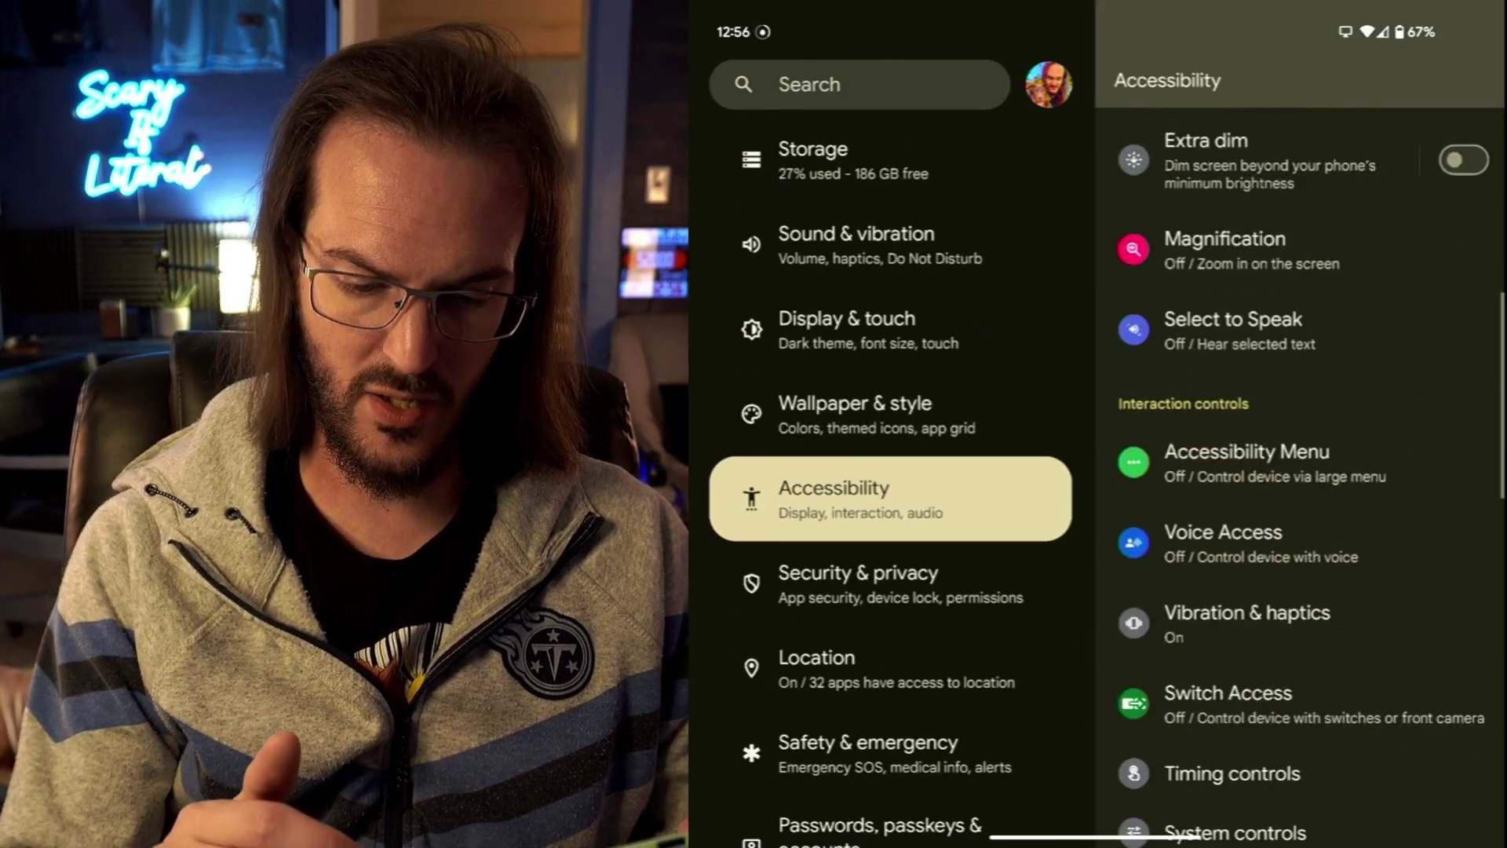
Step: Go into Vibration & haptics, then open Adaptive vibration
left_click(1247, 524)
scroll(1296, 471, "down", 3)
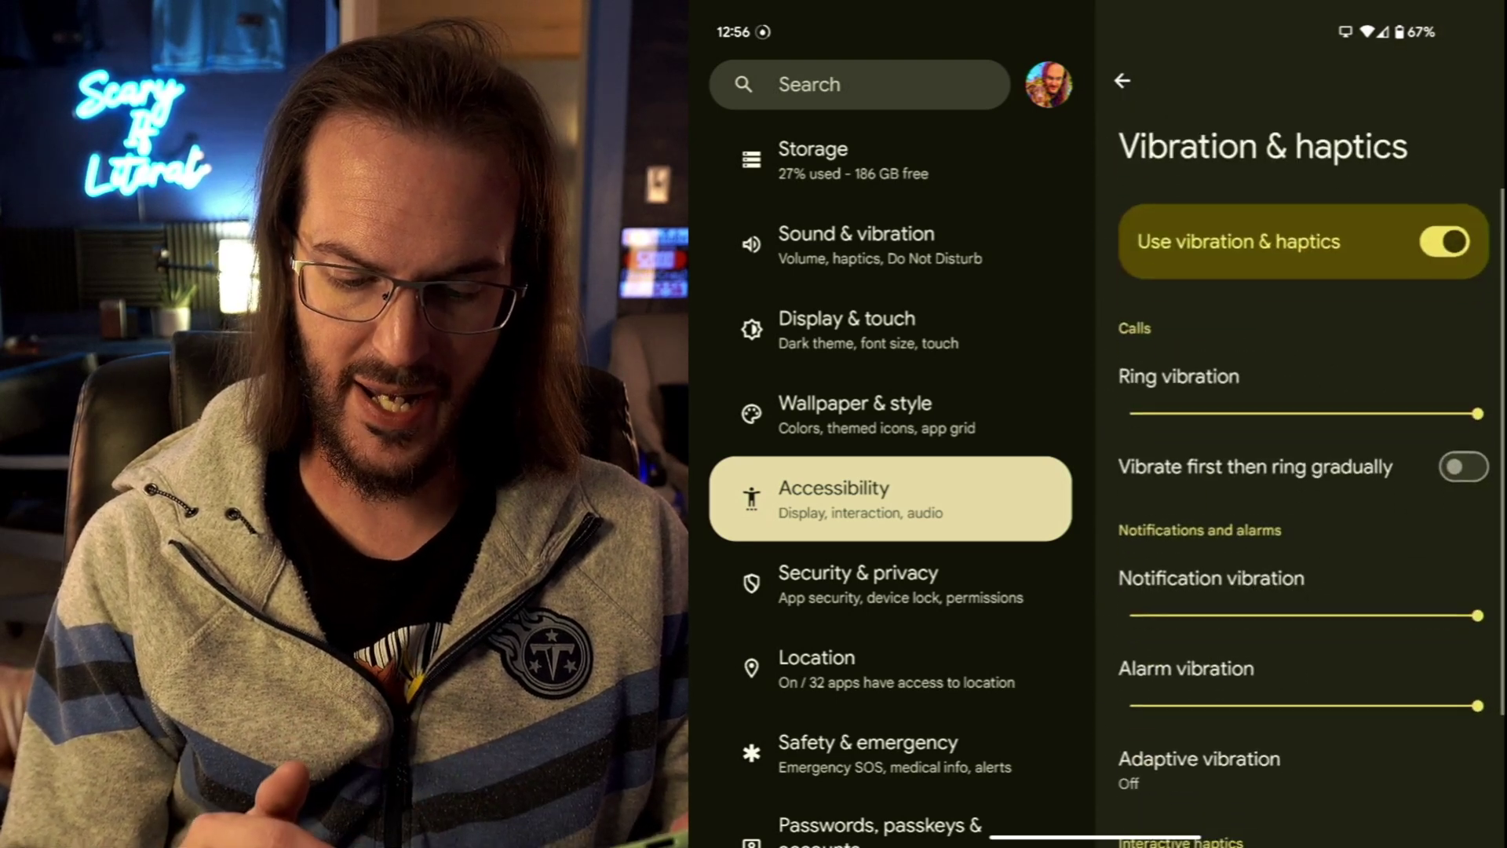
left_click(1198, 469)
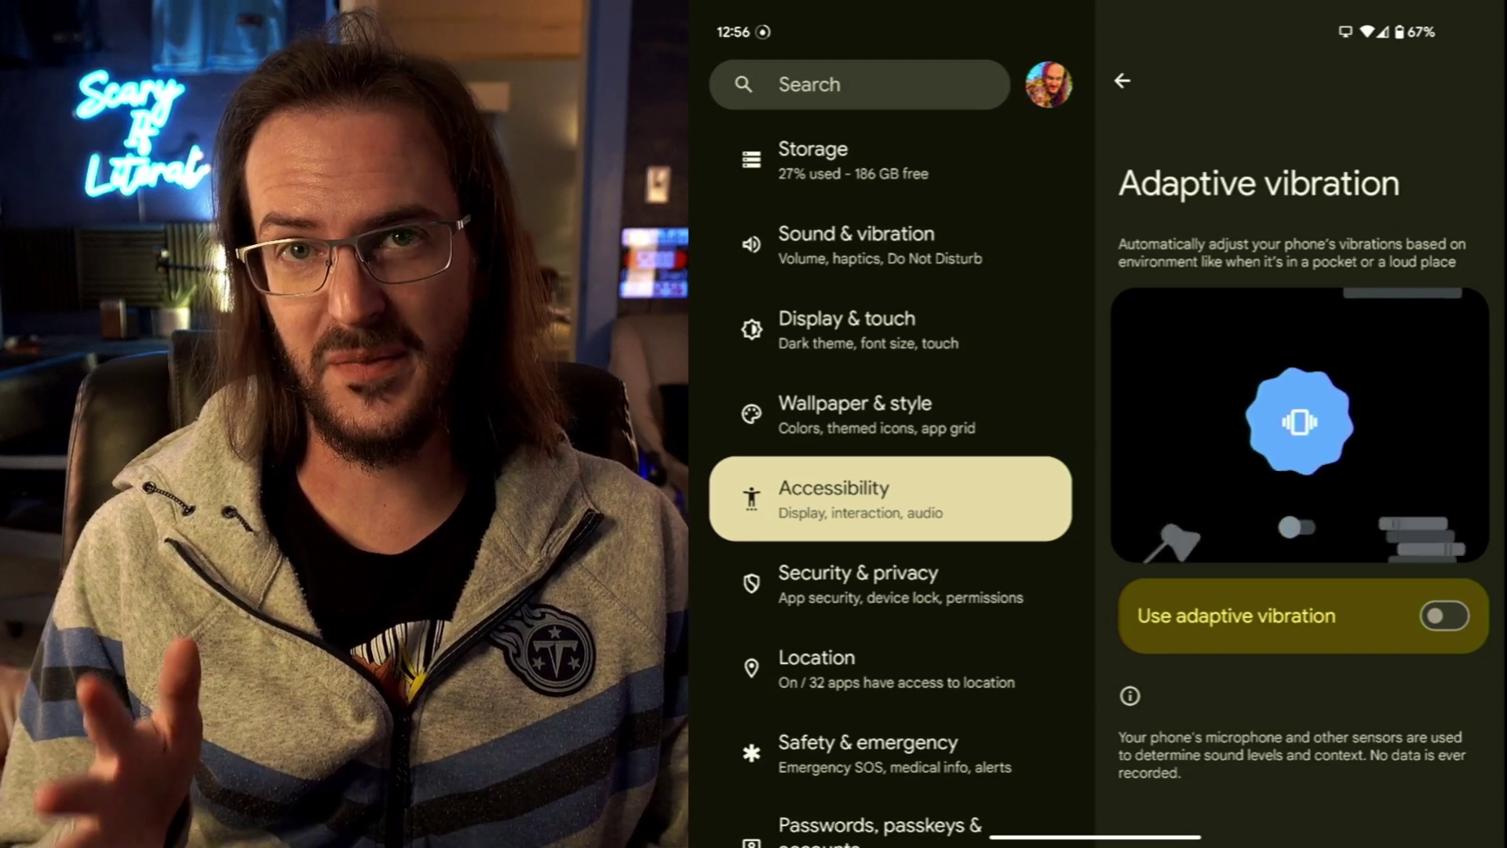
Step: Swipe back past Adaptive vibration and Accessibility to the main Settings pages, staying in Settings
left_click_drag(1505, 426, 1465, 427)
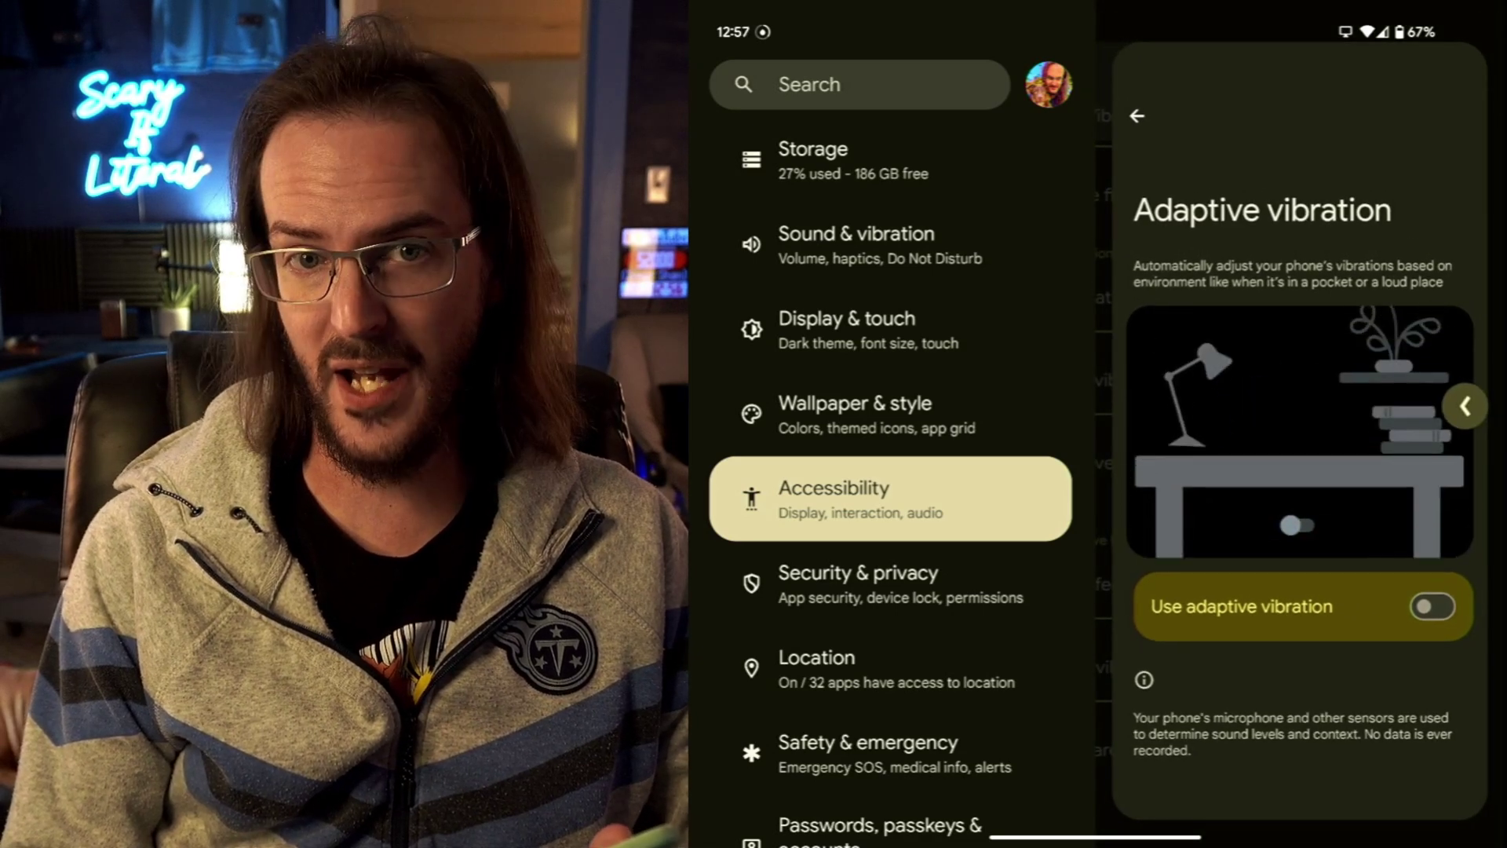
left_click_drag(1501, 404, 1401, 403)
left_click_drag(1501, 393, 1400, 394)
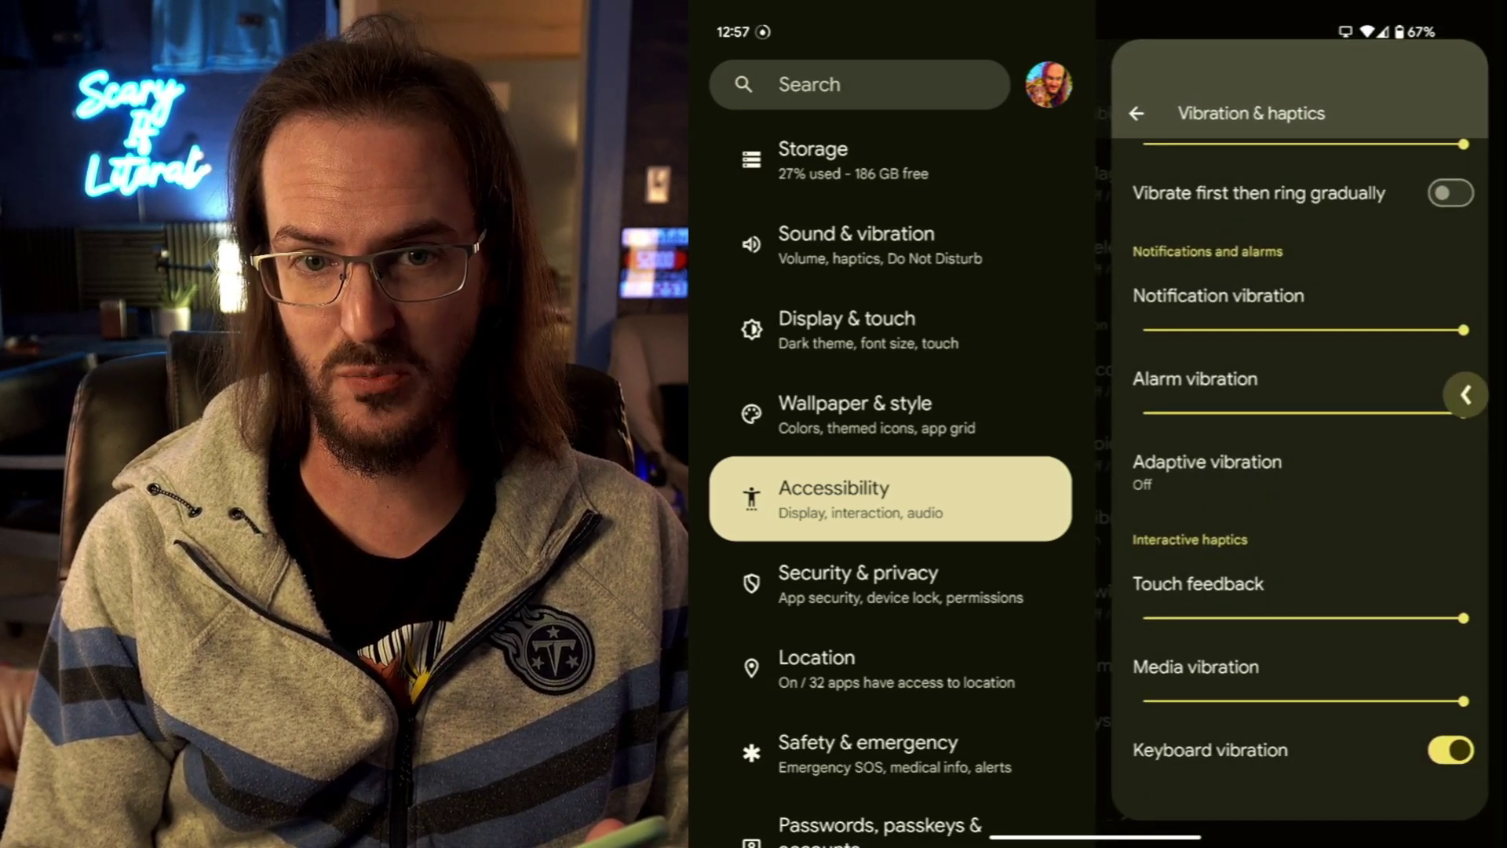
left_click_drag(1502, 394, 1448, 393)
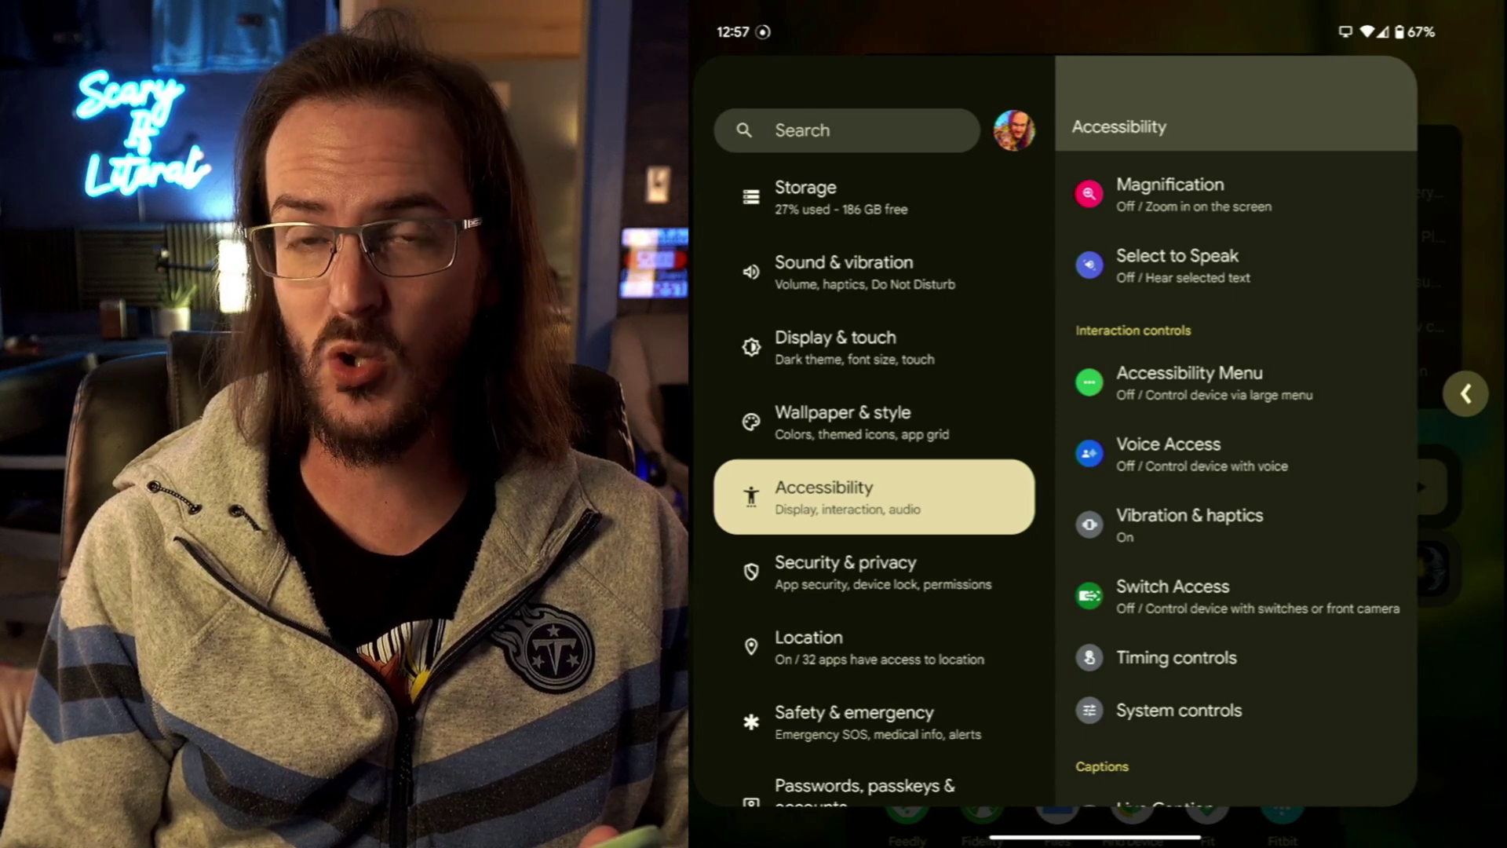
left_click_drag(1466, 393, 1501, 394)
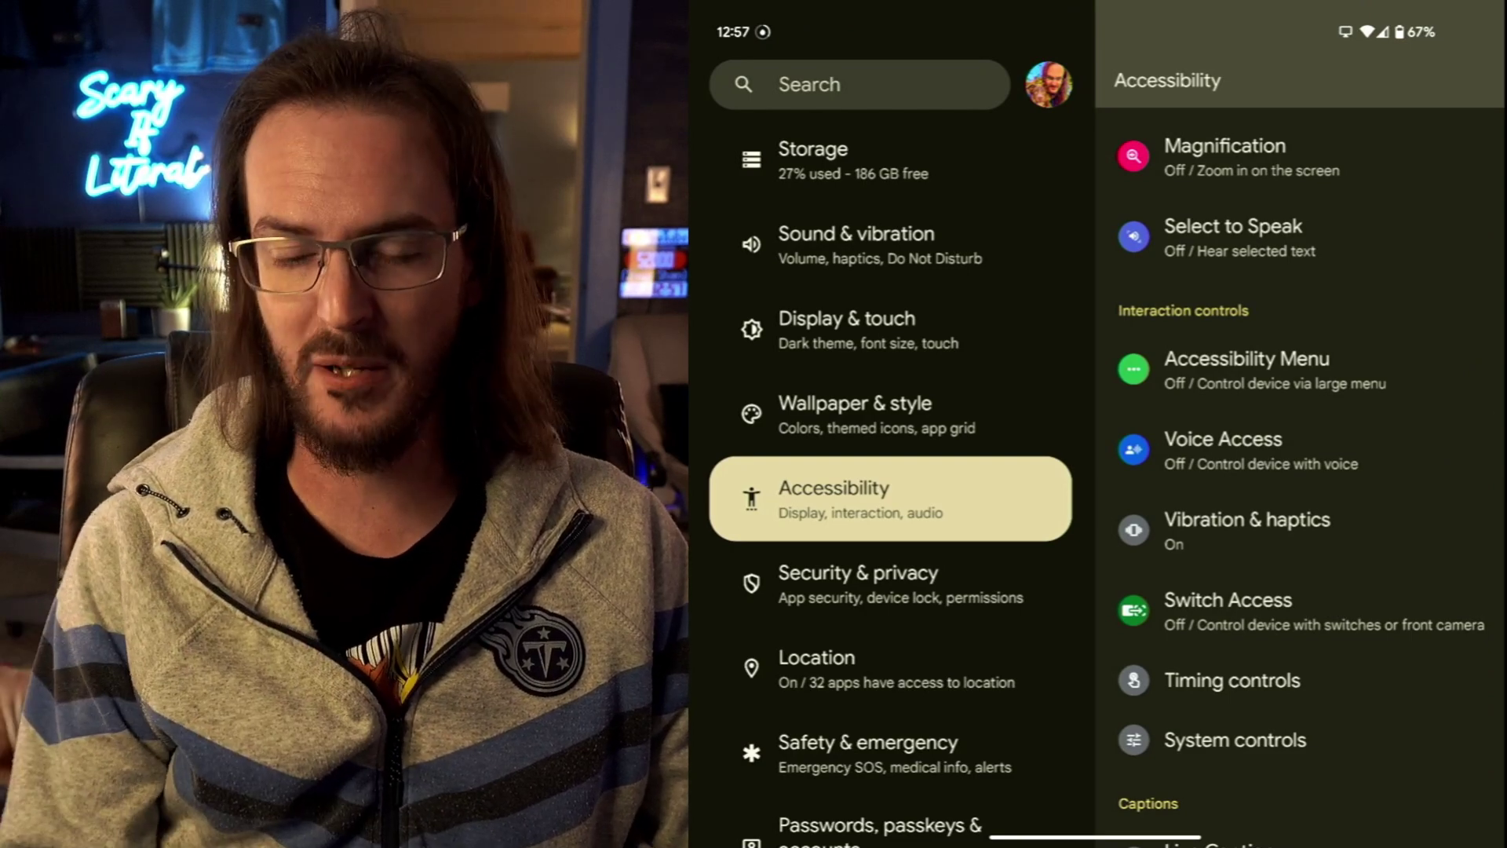
left_click_drag(1504, 420, 1454, 421)
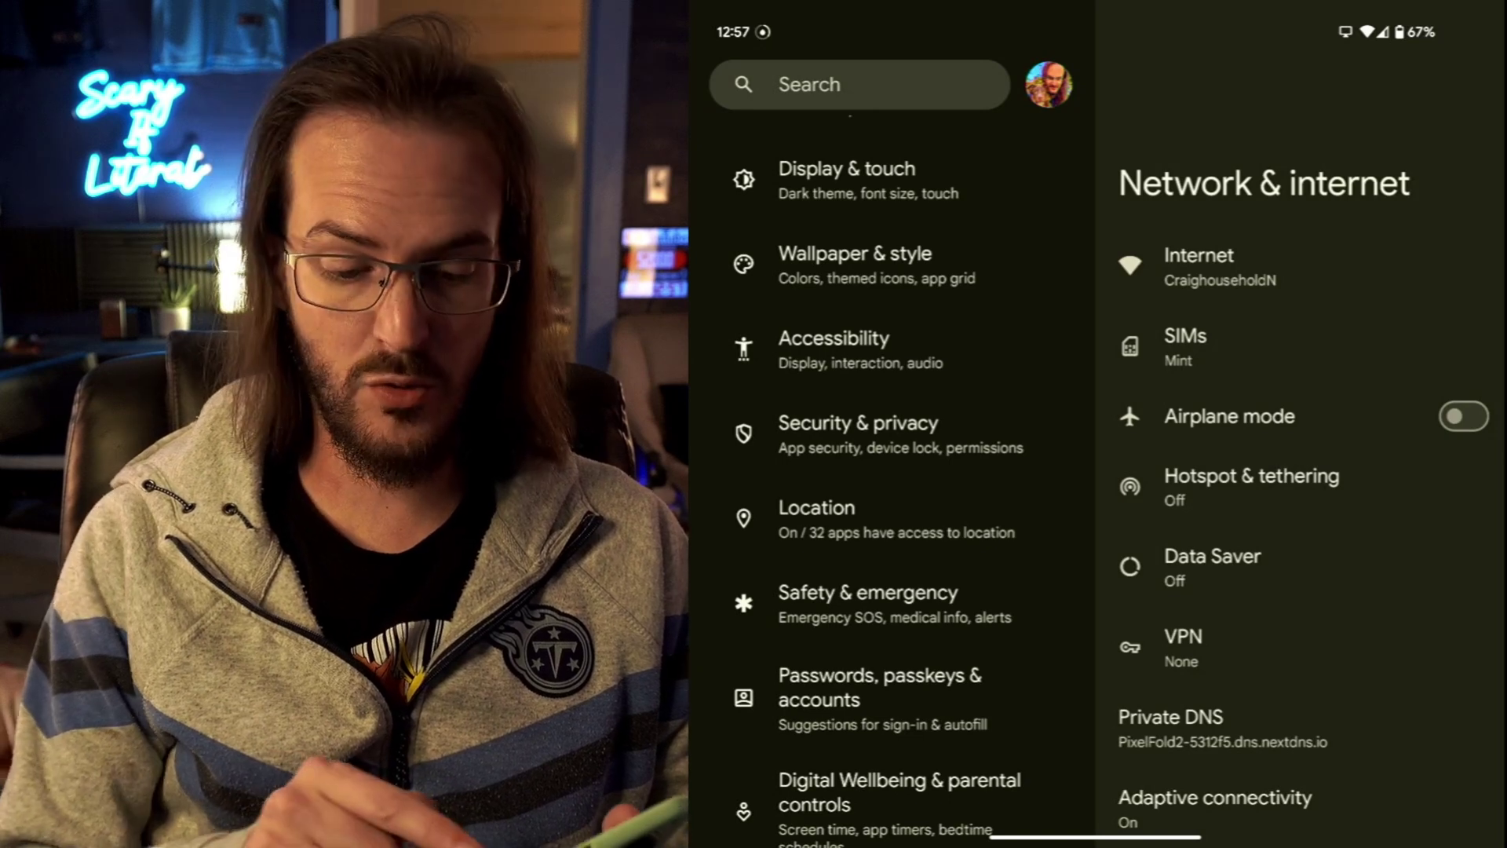
Step: Go from Security & privacy into the Private space settings
left_click(861, 435)
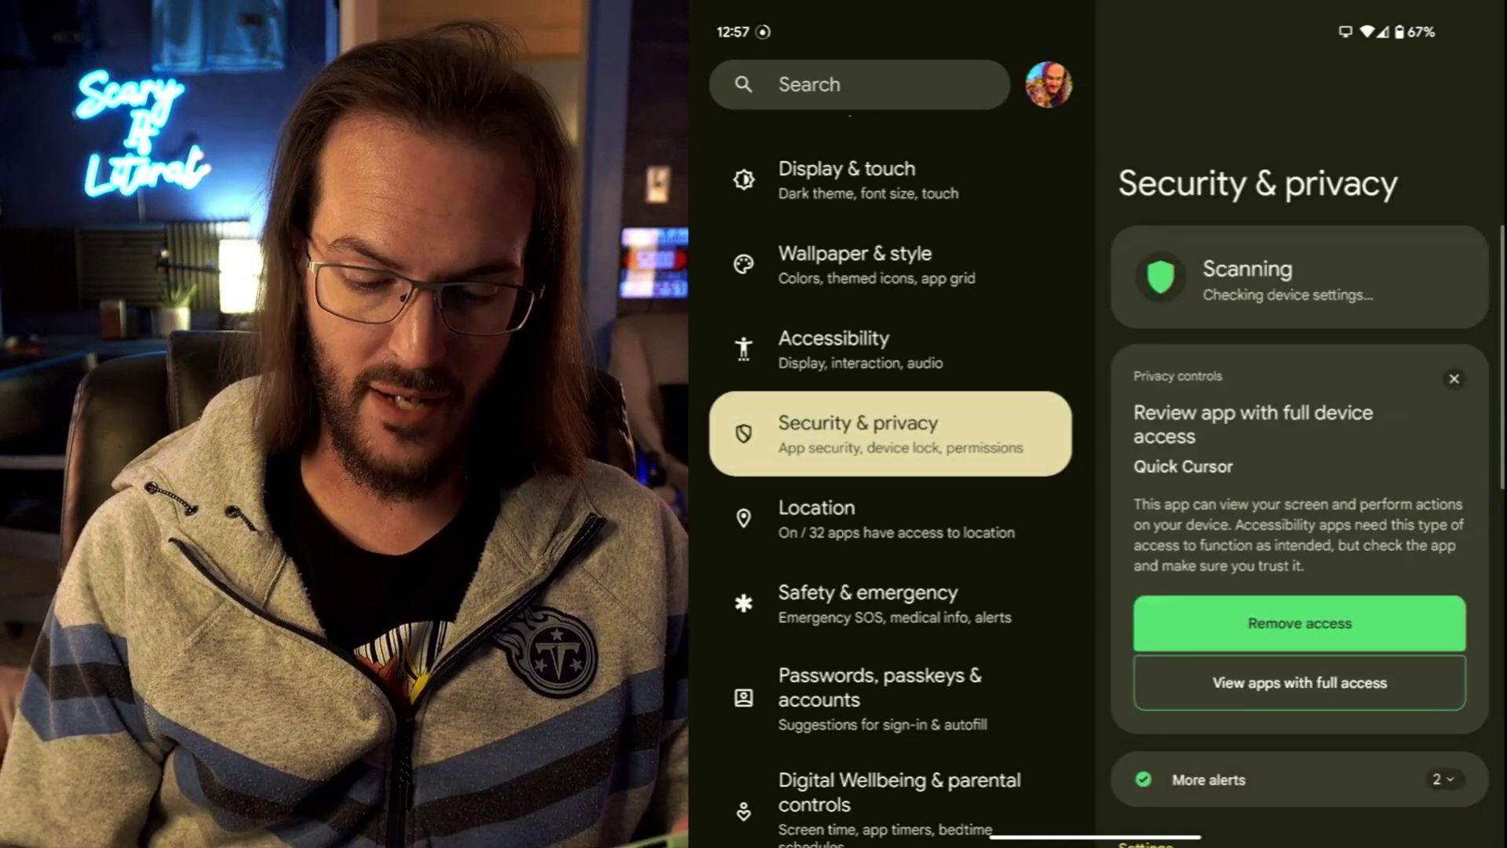
scroll(1300, 471, "down", 2)
scroll(1301, 471, "down", 2)
scroll(1300, 471, "down", 1)
scroll(1300, 470, "down", 1)
scroll(1300, 472, "down", 2)
scroll(1299, 471, "down", 2)
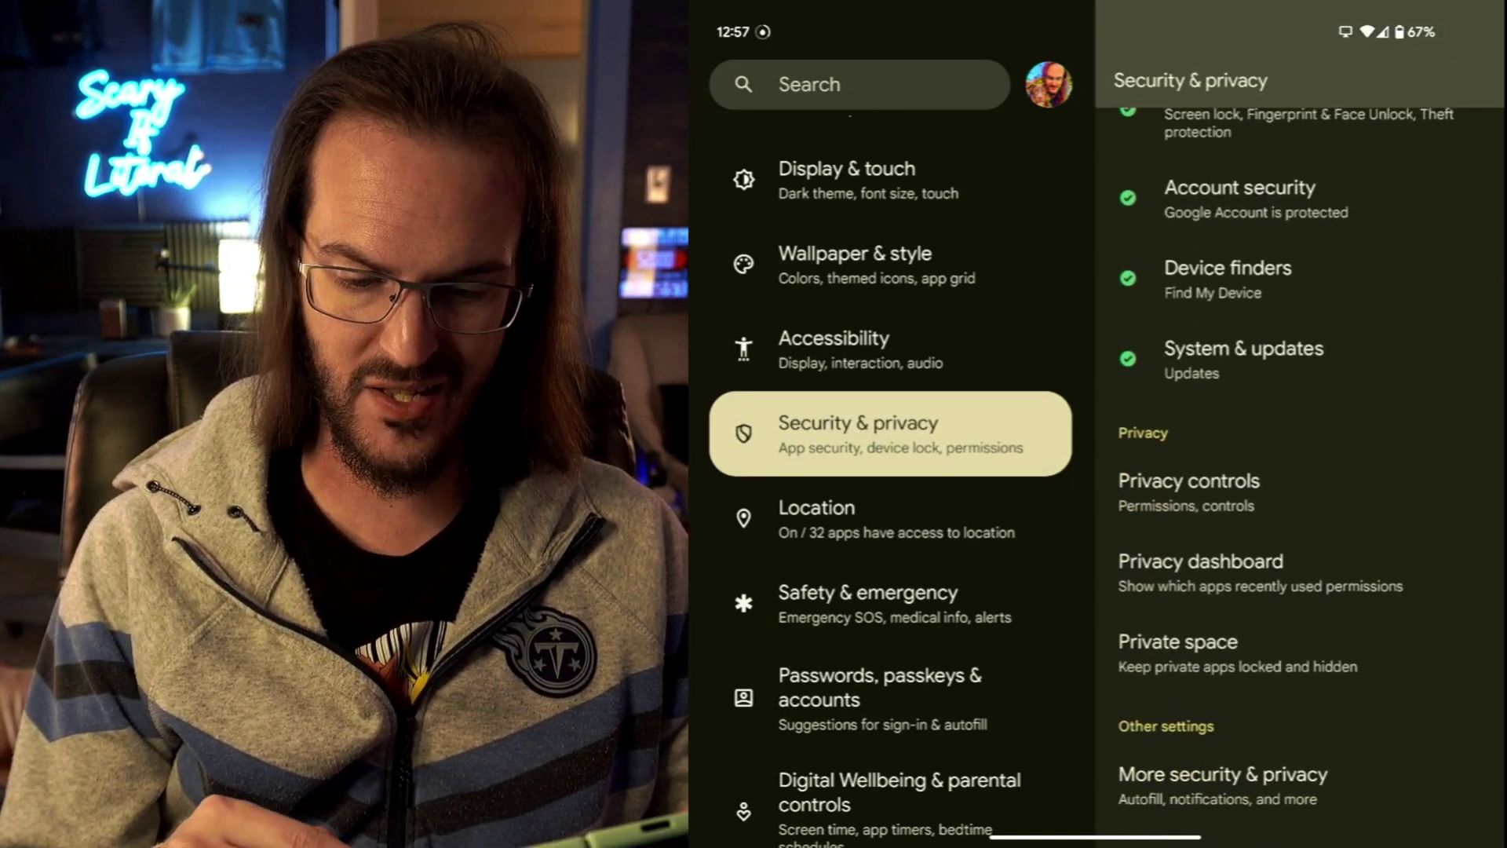
left_click(1177, 652)
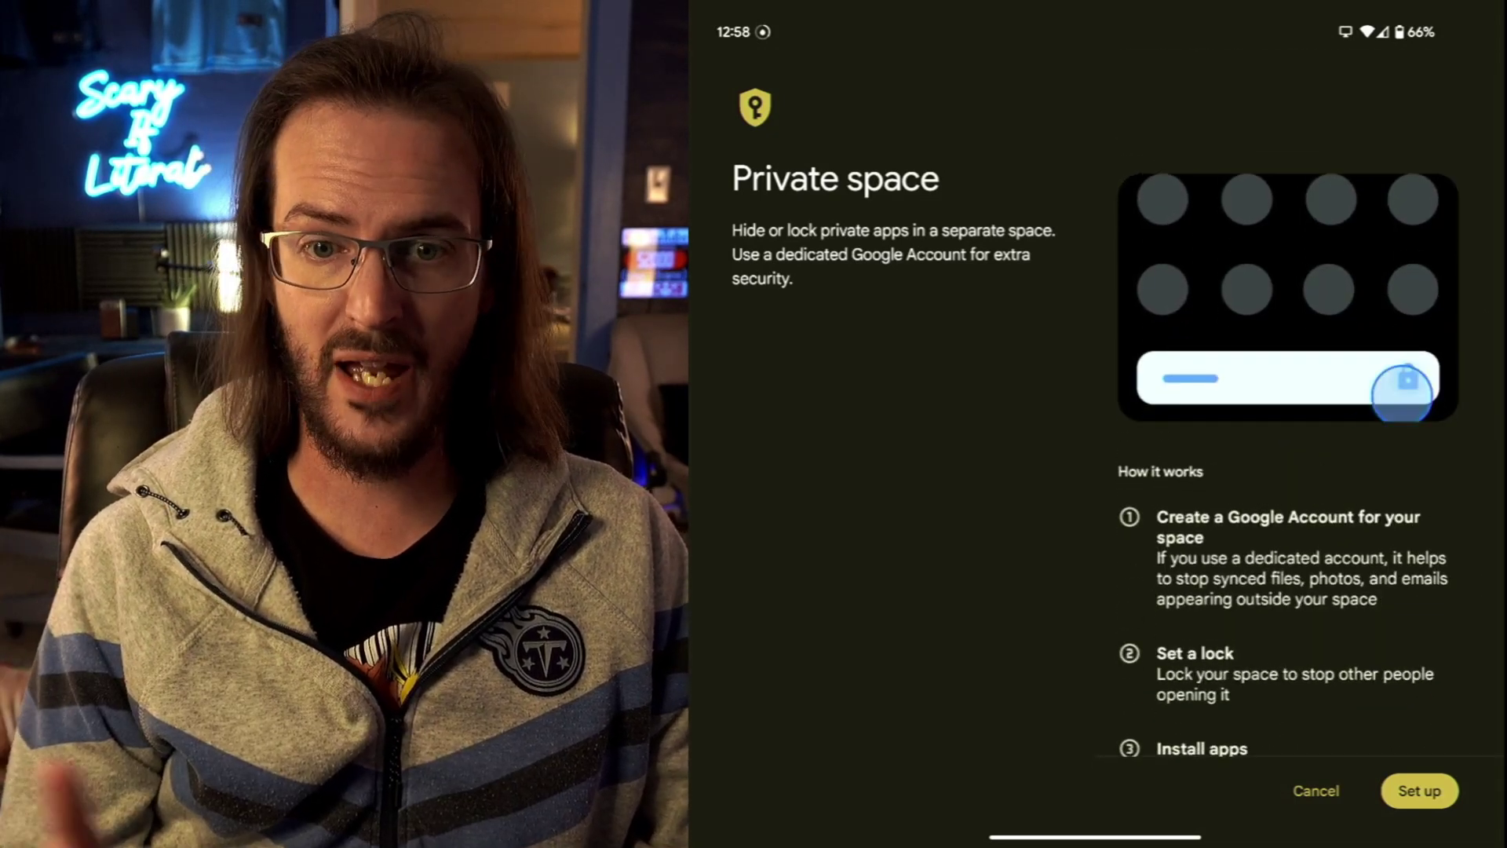
scroll(1289, 472, "down", 5)
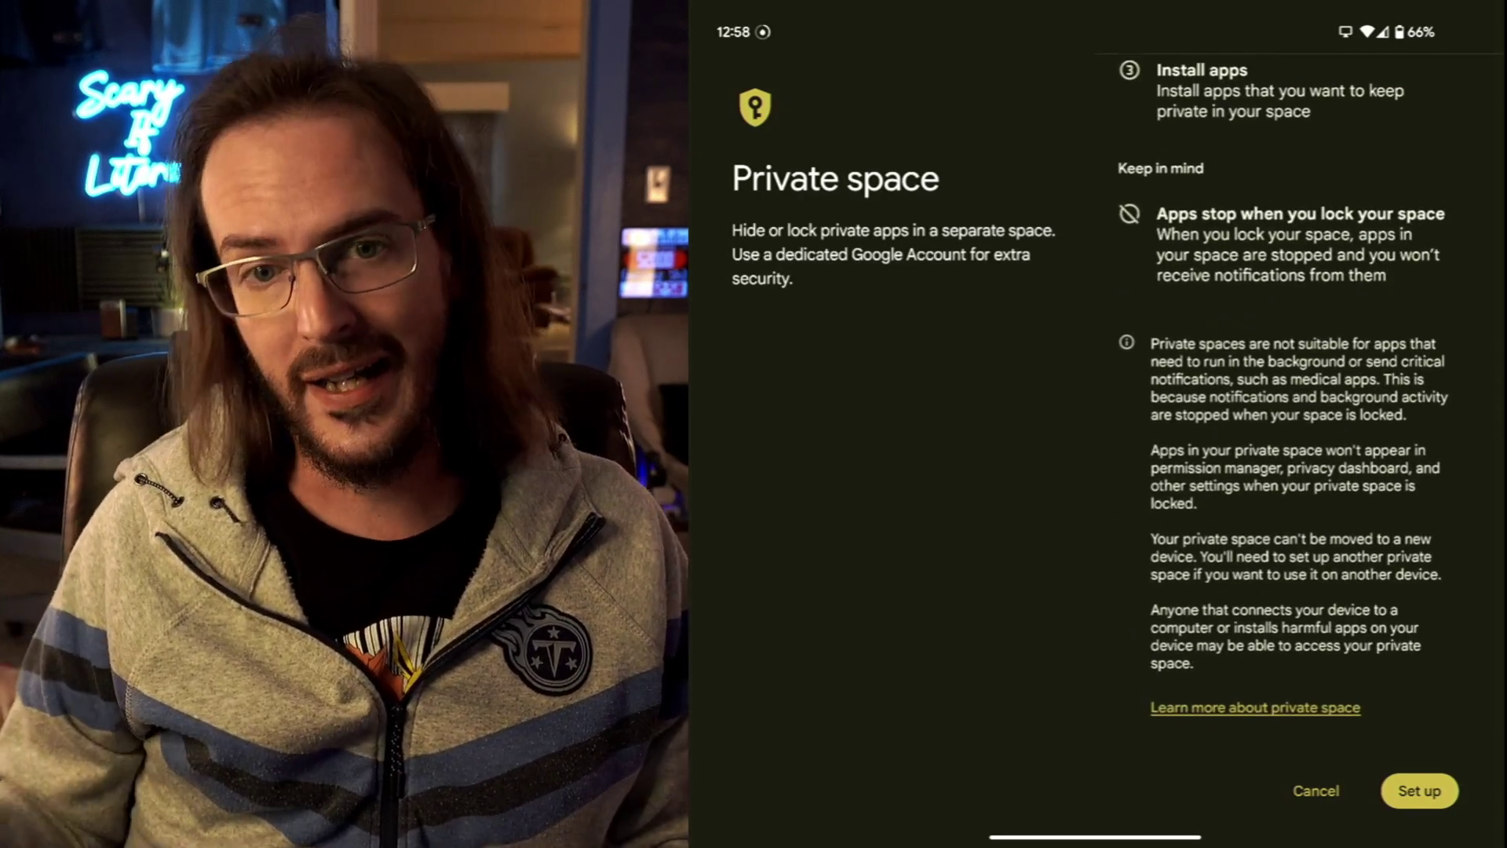
scroll(1289, 472, "up", 5)
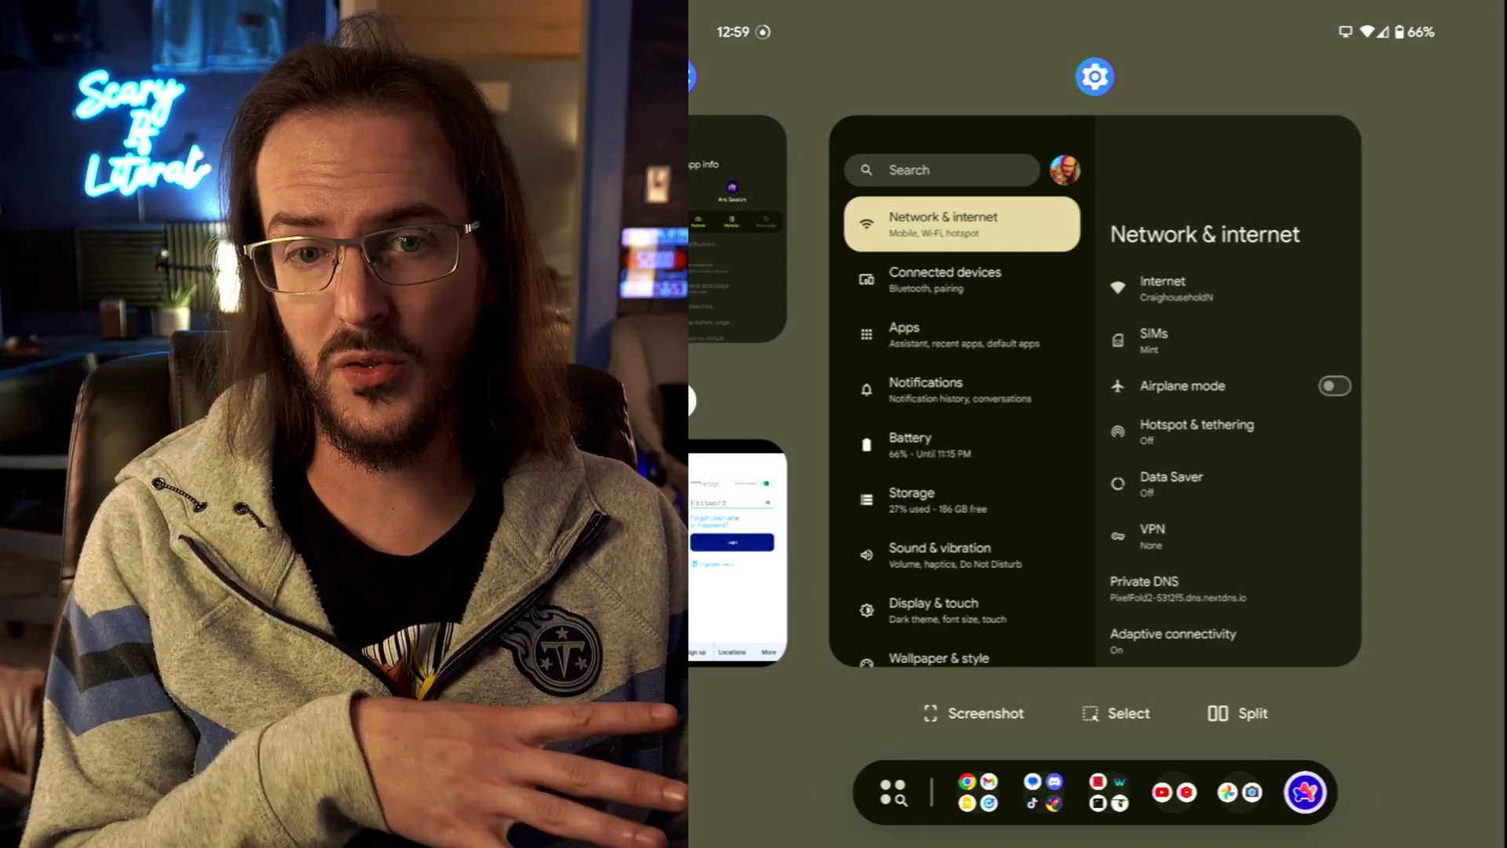
Step: Take a screenshot of the Settings card in the recent apps overview
left_click(974, 713)
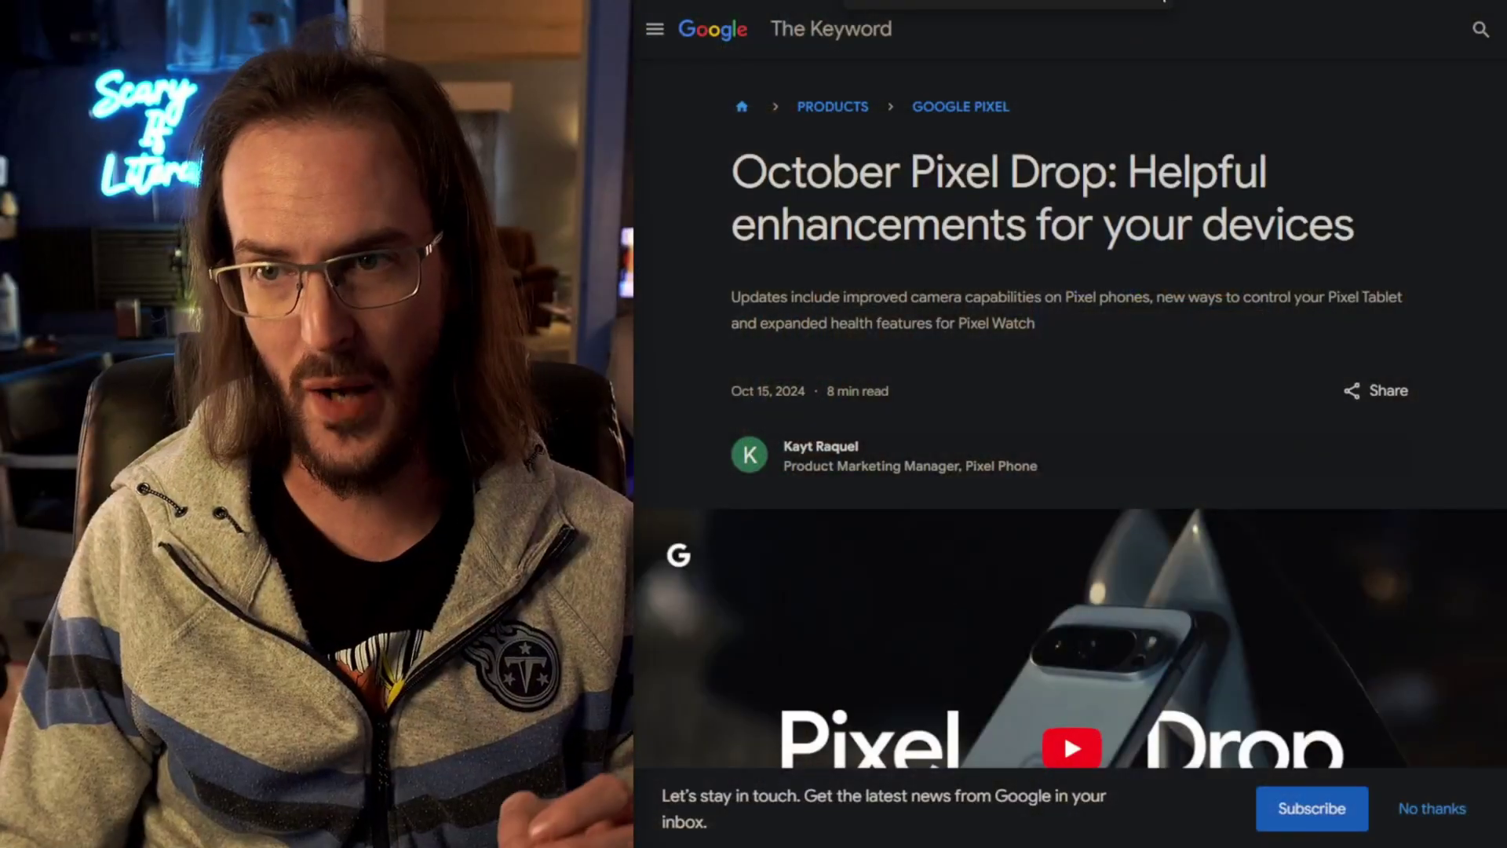
scroll(1291, 256, "down", 2)
scroll(1292, 261, "down", 2)
scroll(1292, 261, "down", 2)
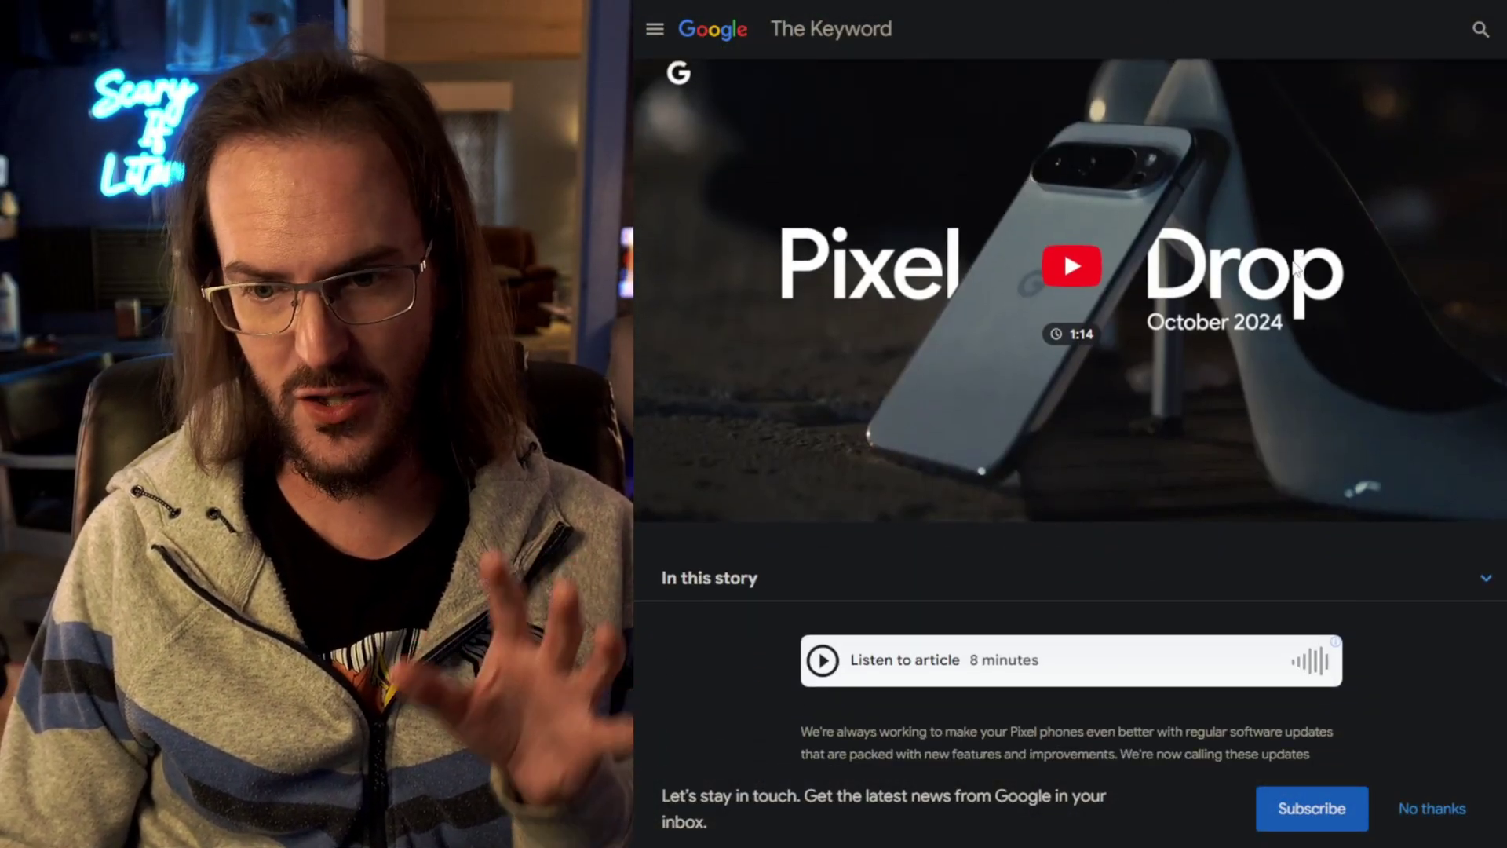
scroll(1308, 307, "down", 10)
scroll(1322, 341, "down", 5)
scroll(1324, 360, "down", 8)
scroll(1328, 521, "down", 10)
scroll(1328, 537, "up", 5)
scroll(1329, 530, "up", 10)
scroll(1330, 532, "up", 15)
scroll(1329, 531, "up", 5)
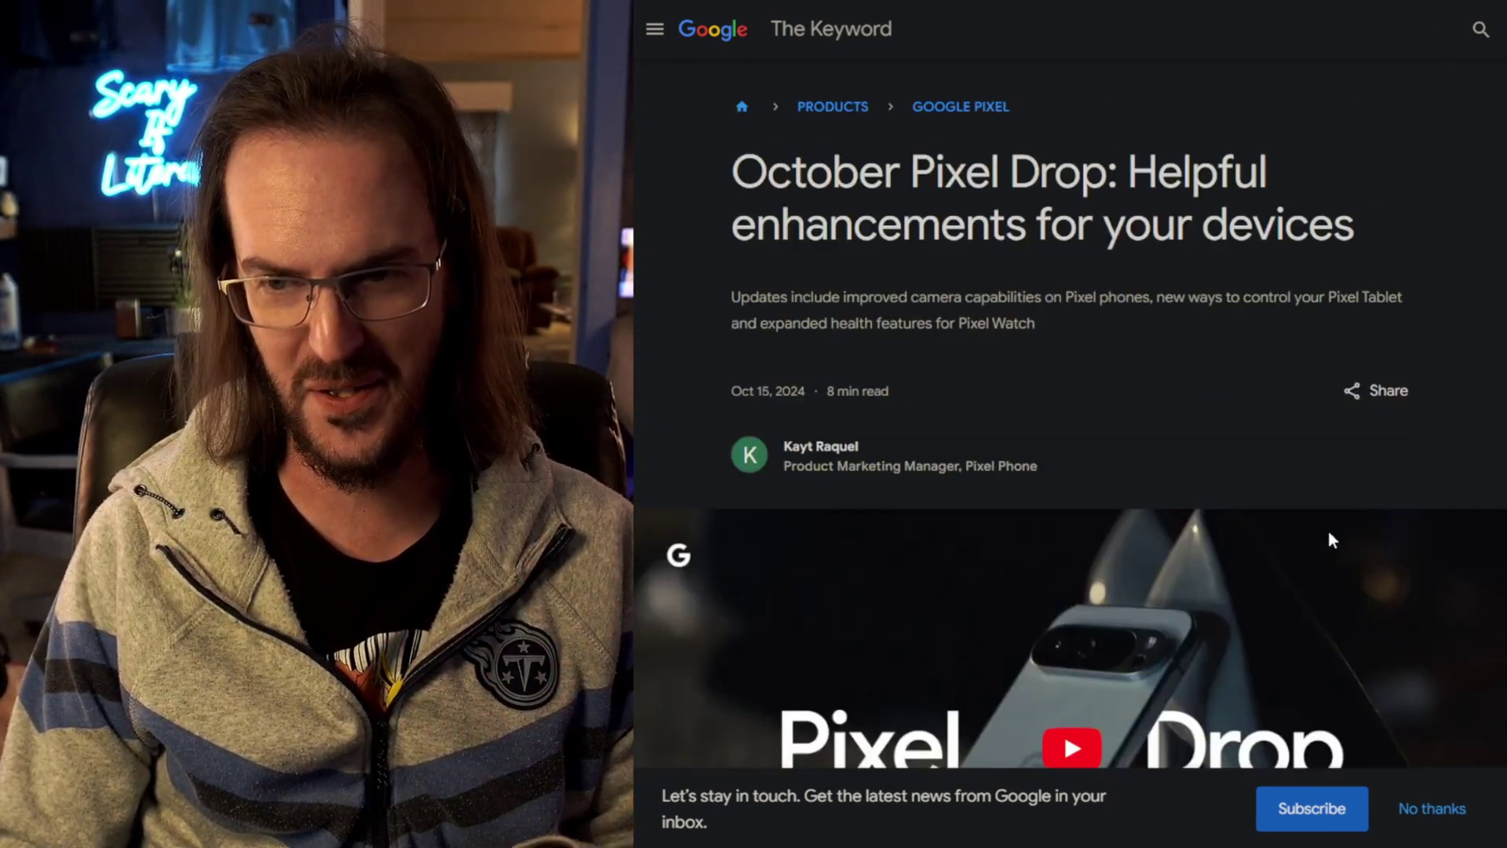